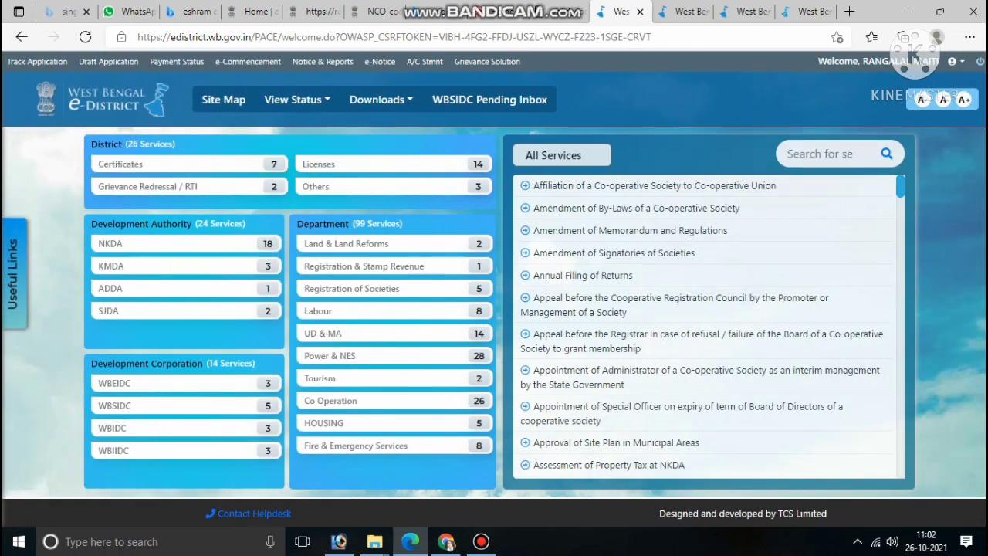
# Open the Income Certificate service from the District certificates category.
pyautogui.click(120, 164)
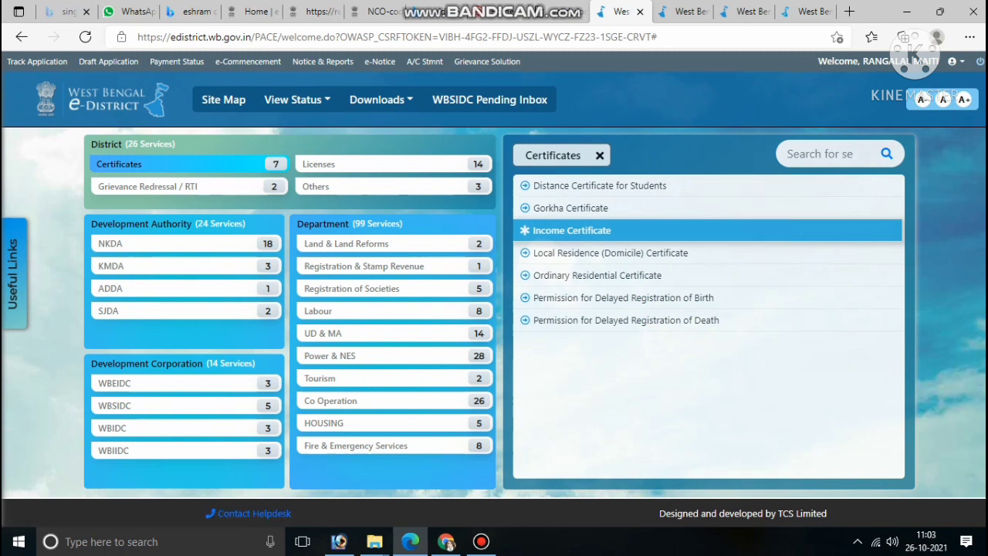
pyautogui.click(571, 230)
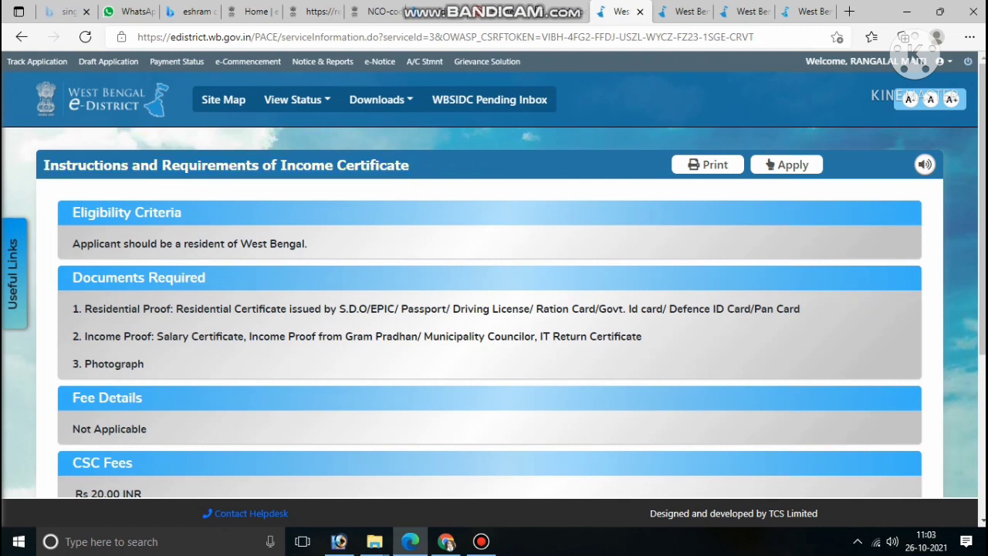
# Review the eligibility criteria and the required residential proof, income proof and photograph for the Income Certificate.
pyautogui.moveTo(72, 212); pyautogui.dragTo(182, 212)
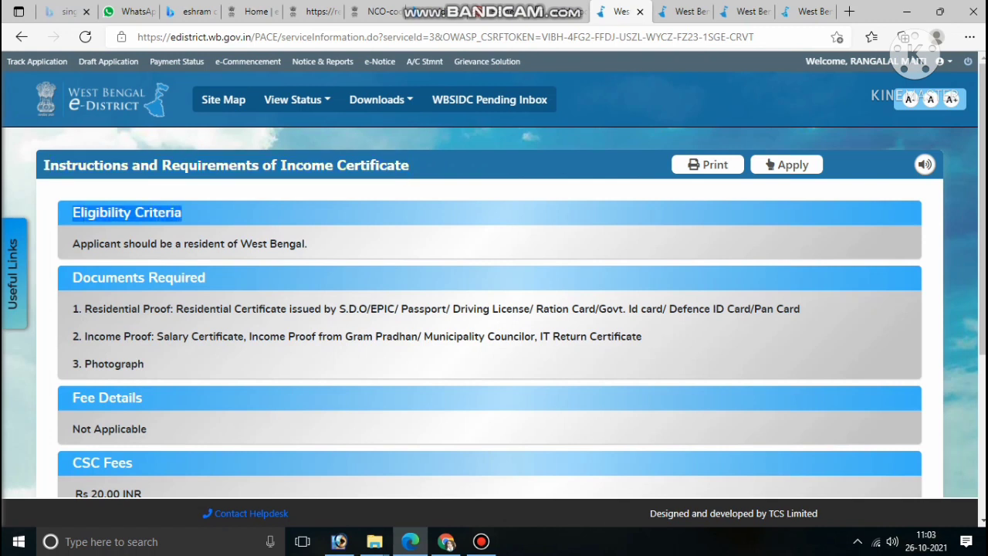
pyautogui.moveTo(72, 243); pyautogui.dragTo(307, 243)
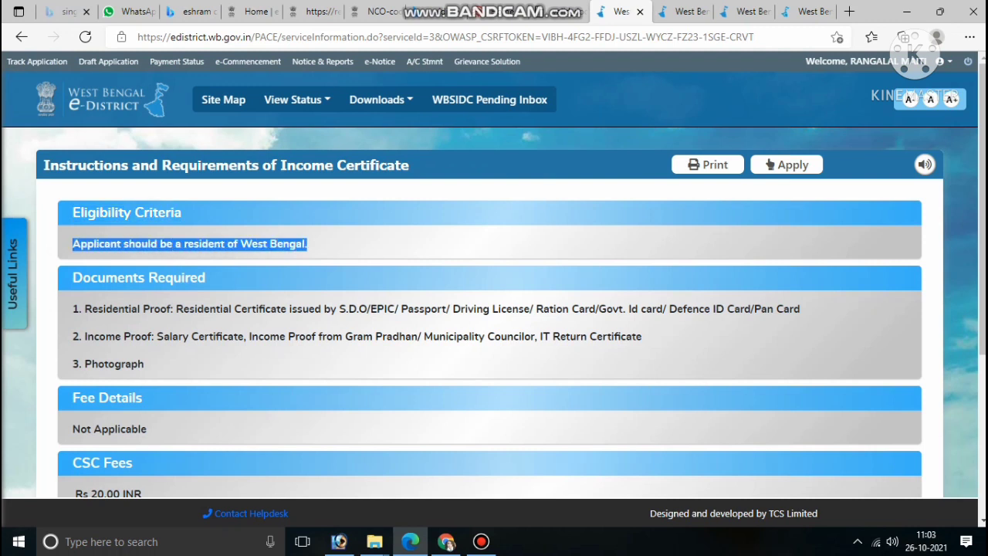
pyautogui.moveTo(83, 309); pyautogui.dragTo(185, 309)
pyautogui.moveTo(183, 309); pyautogui.dragTo(368, 308)
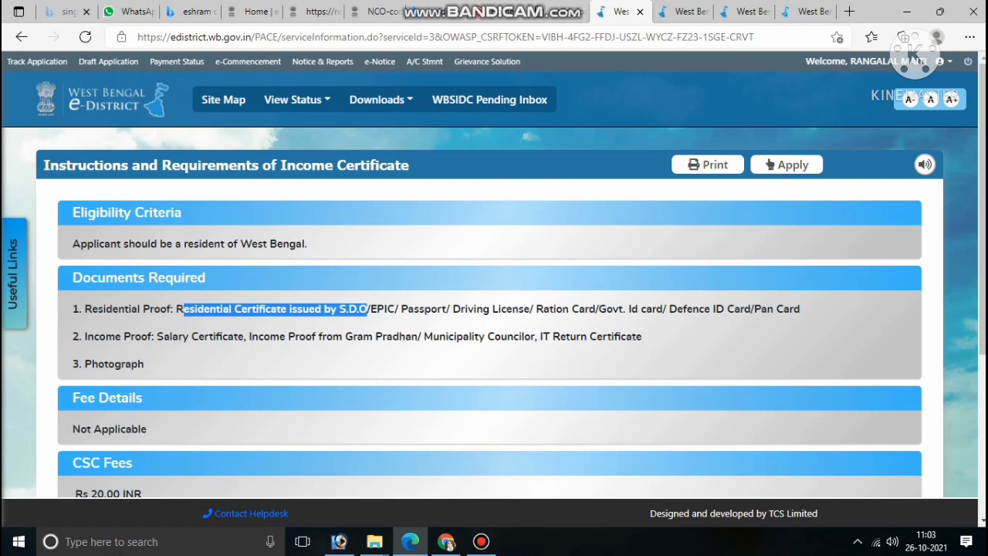
pyautogui.click(378, 309)
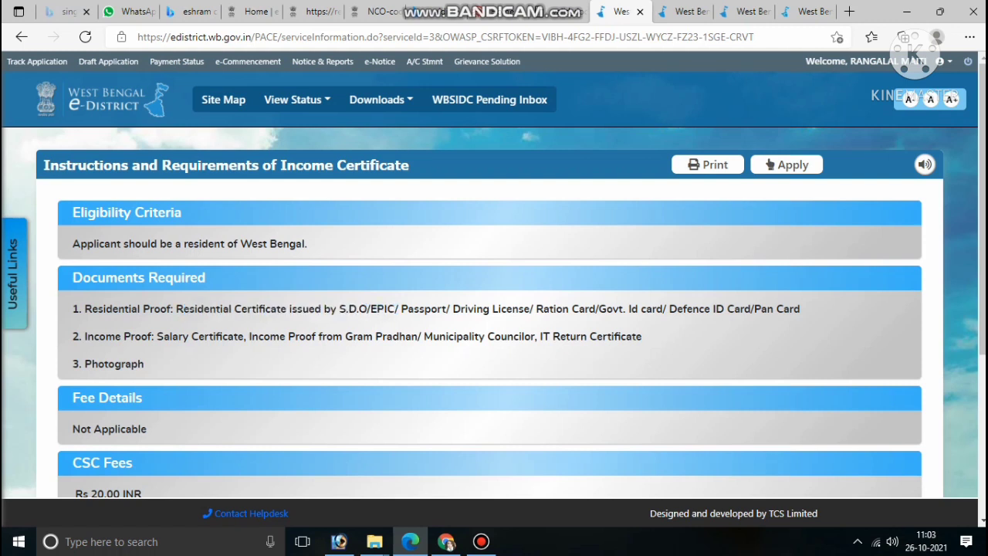
pyautogui.moveTo(401, 309); pyautogui.dragTo(755, 309)
pyautogui.click(667, 308)
pyautogui.click(755, 309)
pyautogui.moveTo(156, 337); pyautogui.dragTo(406, 336)
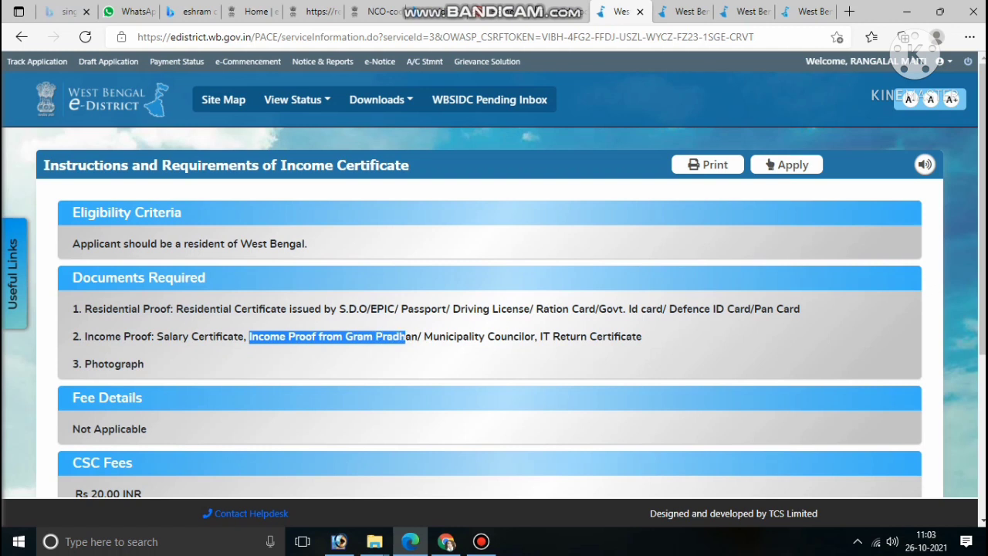
pyautogui.click(406, 336)
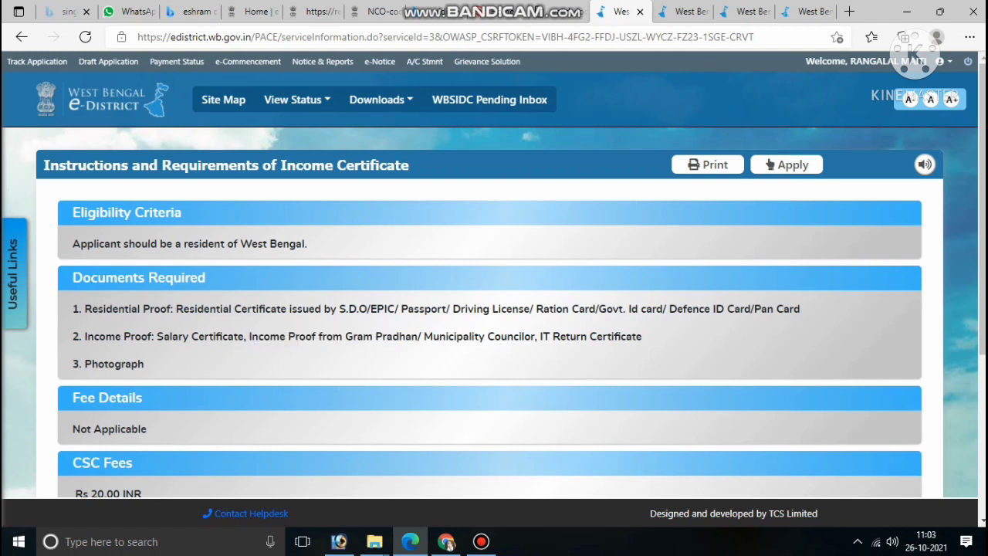
pyautogui.moveTo(539, 337); pyautogui.dragTo(643, 337)
pyautogui.click(642, 337)
pyautogui.scroll(-1, 494, 309)
pyautogui.moveTo(83, 293); pyautogui.dragTo(145, 293)
pyautogui.click(145, 294)
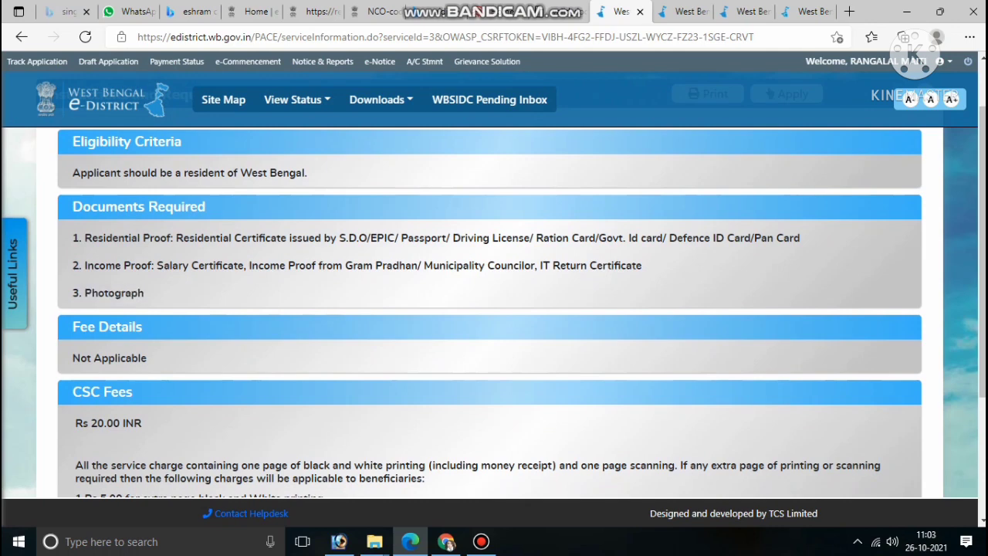
# Examine the fee details and CSC charges for the Income Certificate.
pyautogui.moveTo(72, 358); pyautogui.dragTo(147, 358)
pyautogui.scroll(-1, 494, 309)
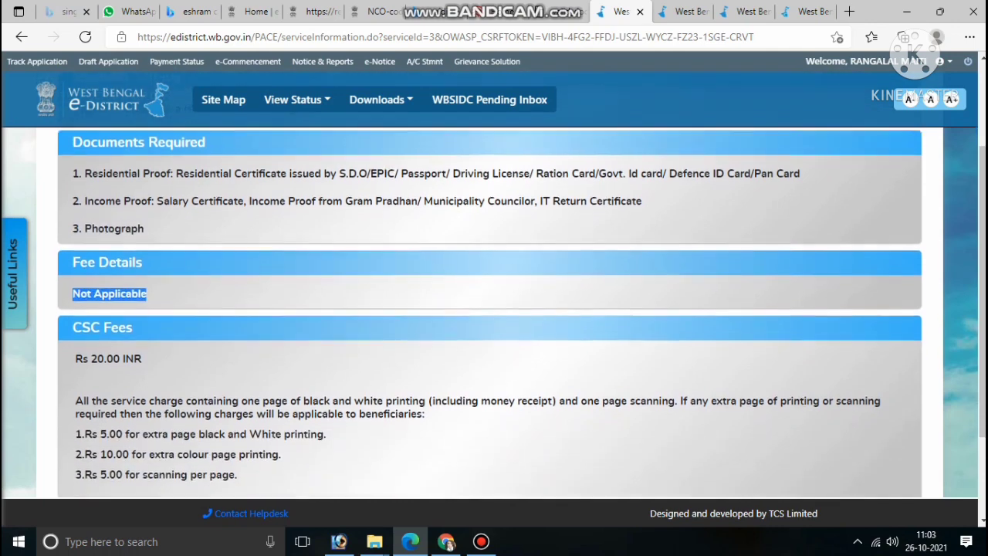
pyautogui.scroll(-1, 494, 309)
pyautogui.click(147, 216)
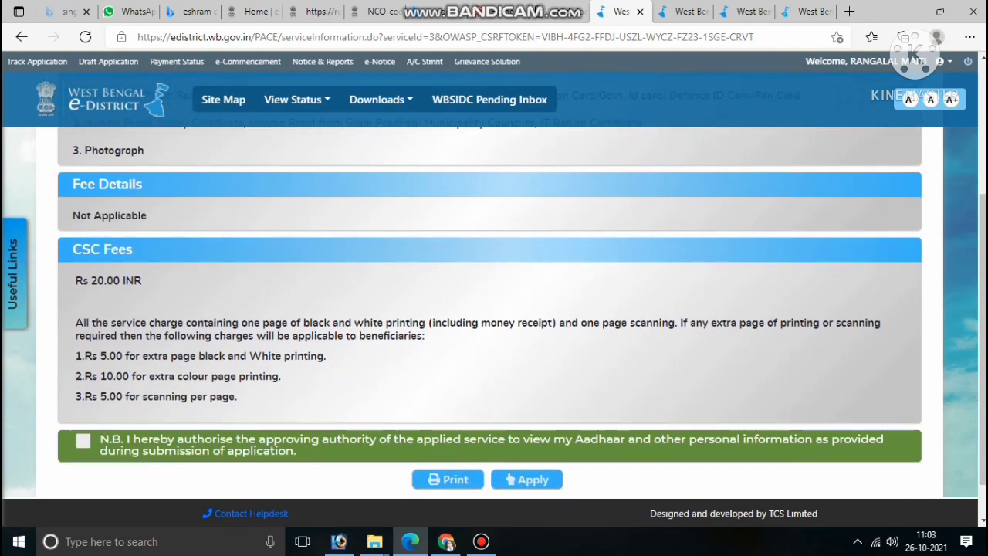
pyautogui.moveTo(75, 280); pyautogui.dragTo(142, 280)
pyautogui.click(142, 280)
pyautogui.scroll(-1, 494, 308)
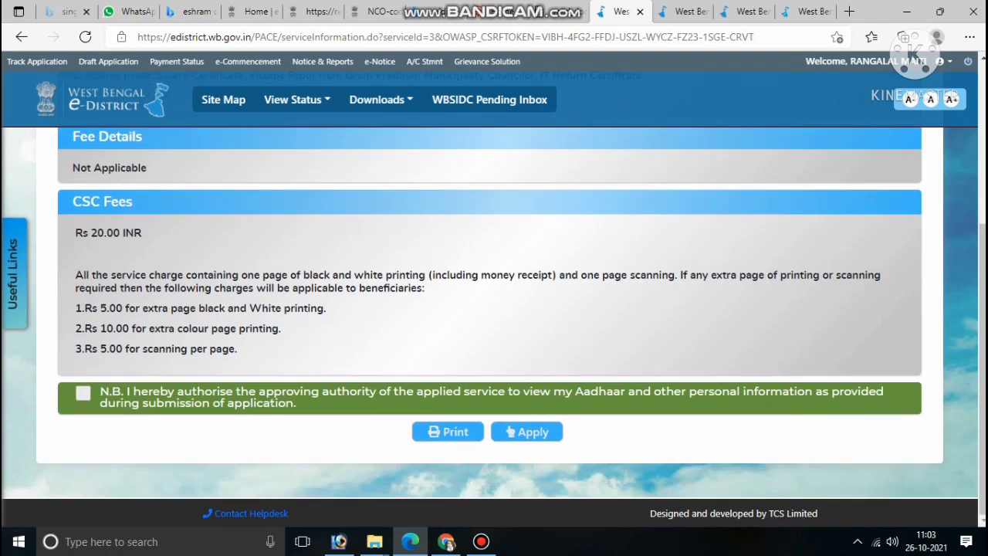
# Authorise the approving authority to view Aadhaar and other personal information, and start the Income Certificate application.
pyautogui.scroll(3, 494, 309)
pyautogui.scroll(-3, 494, 309)
pyautogui.click(83, 393)
pyautogui.click(526, 432)
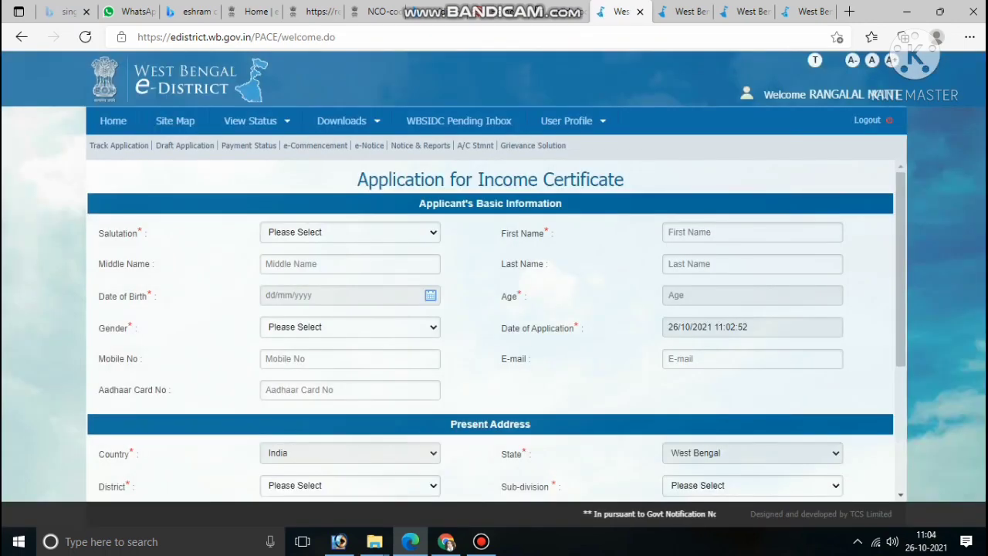
# Set the applicant's salutation to Mr.
pyautogui.click(350, 231)
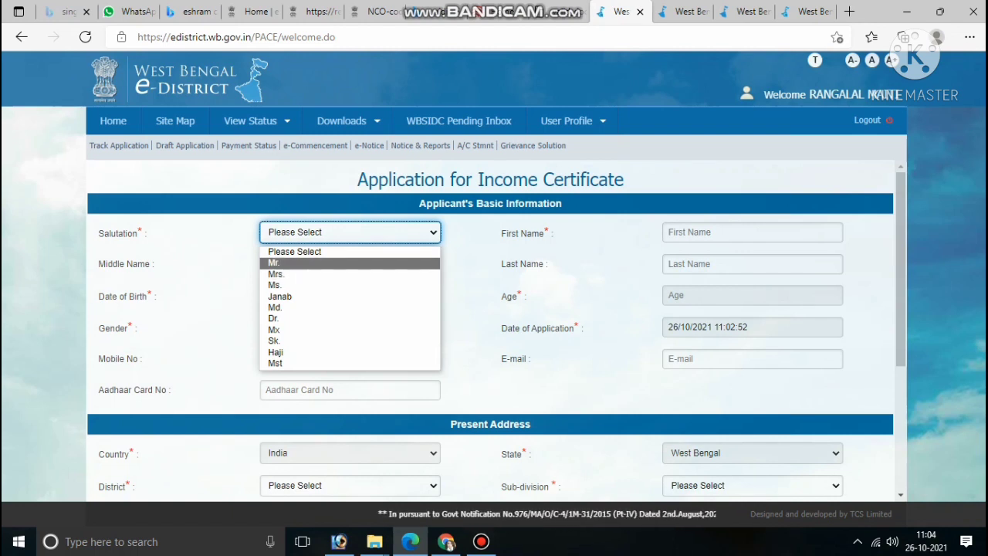
pyautogui.click(294, 263)
pyautogui.click(753, 231)
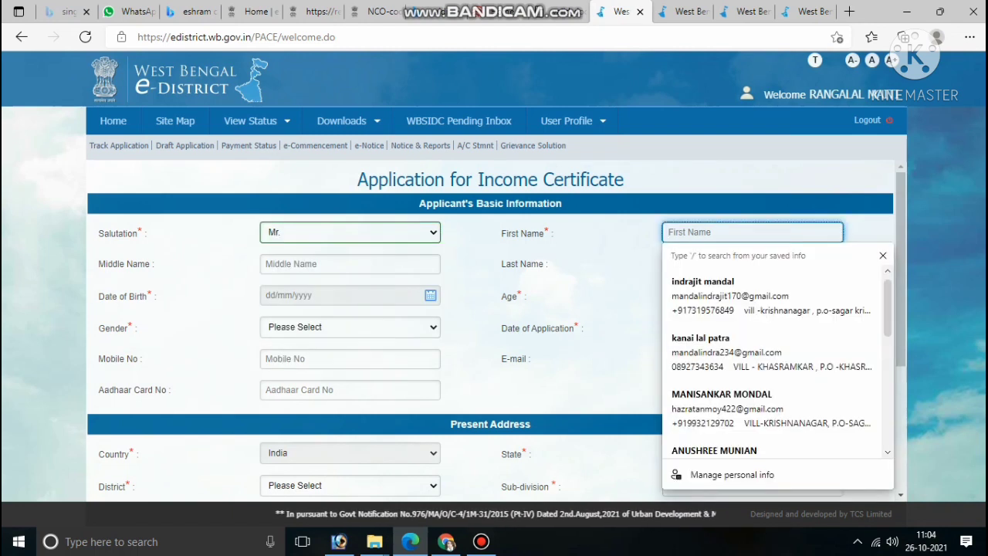
pyautogui.click(522, 233)
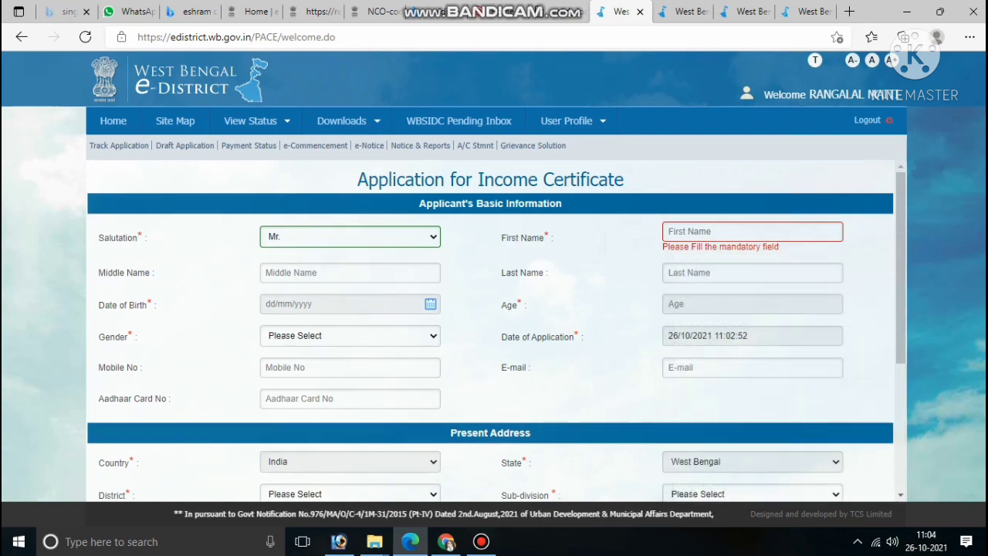
pyautogui.doubleClick(112, 273)
pyautogui.click(112, 272)
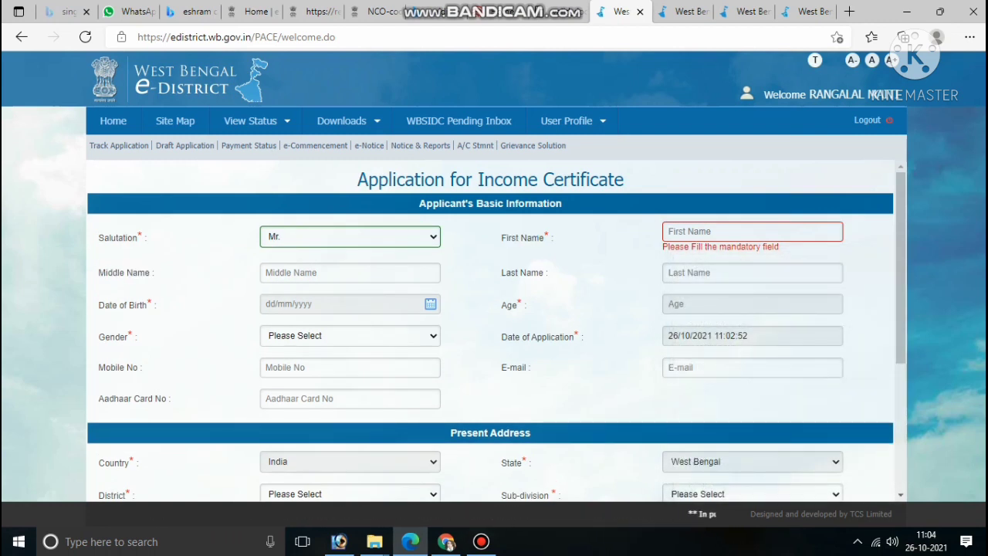
pyautogui.tripleClick(522, 273)
pyautogui.click(523, 272)
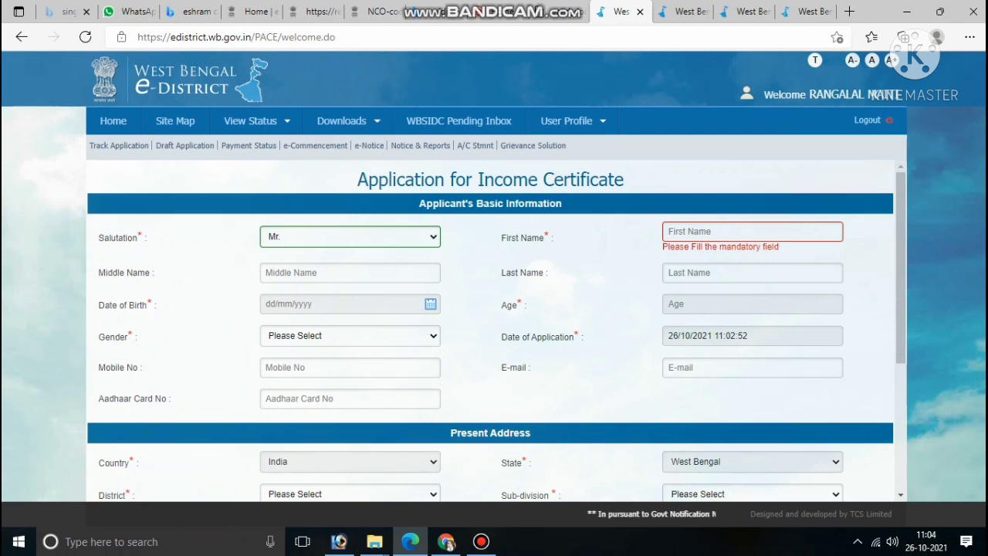
pyautogui.click(347, 303)
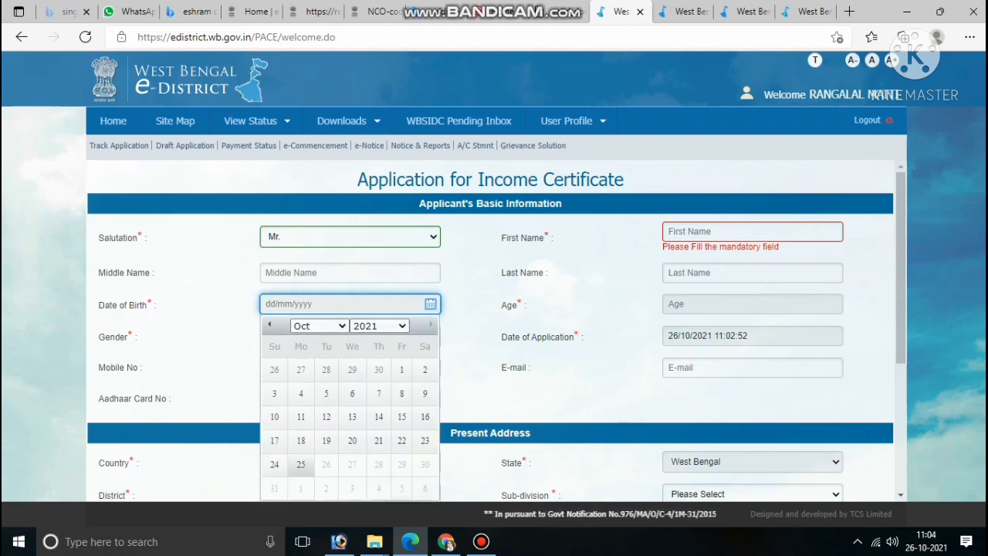
pyautogui.press('Escape')
pyautogui.press('Tab')
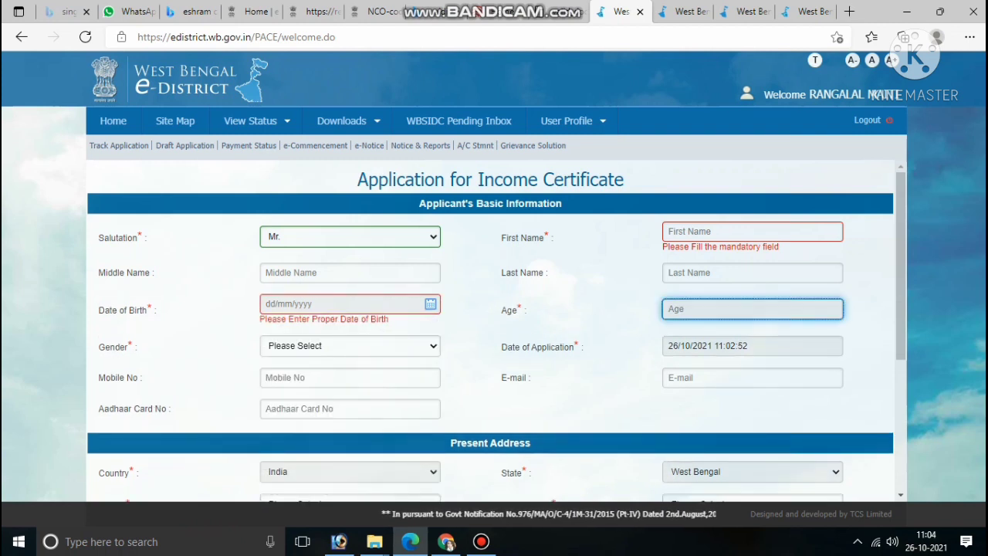
# Set the applicant's gender to Male.
pyautogui.scroll(-1, 497, 330)
pyautogui.click(349, 295)
pyautogui.click(278, 324)
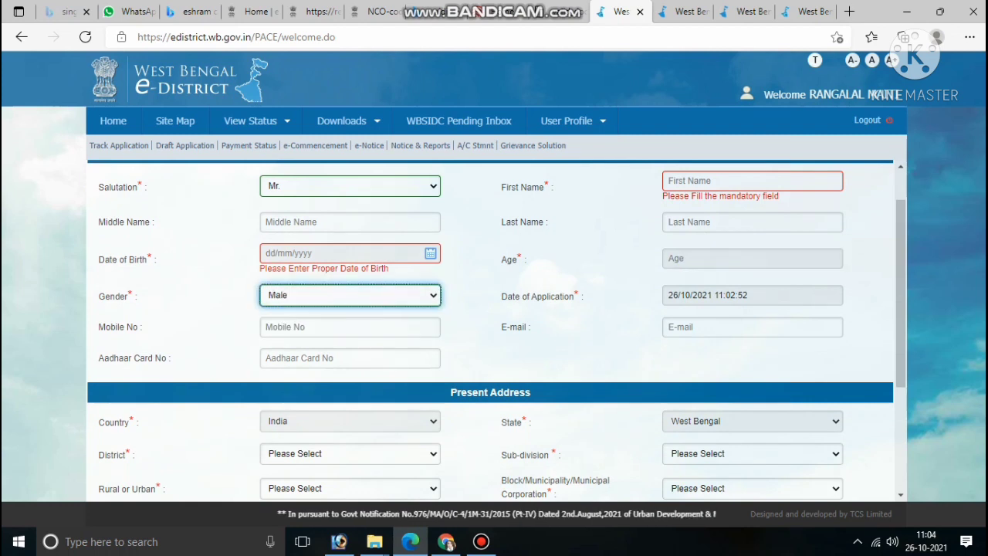
pyautogui.click(349, 327)
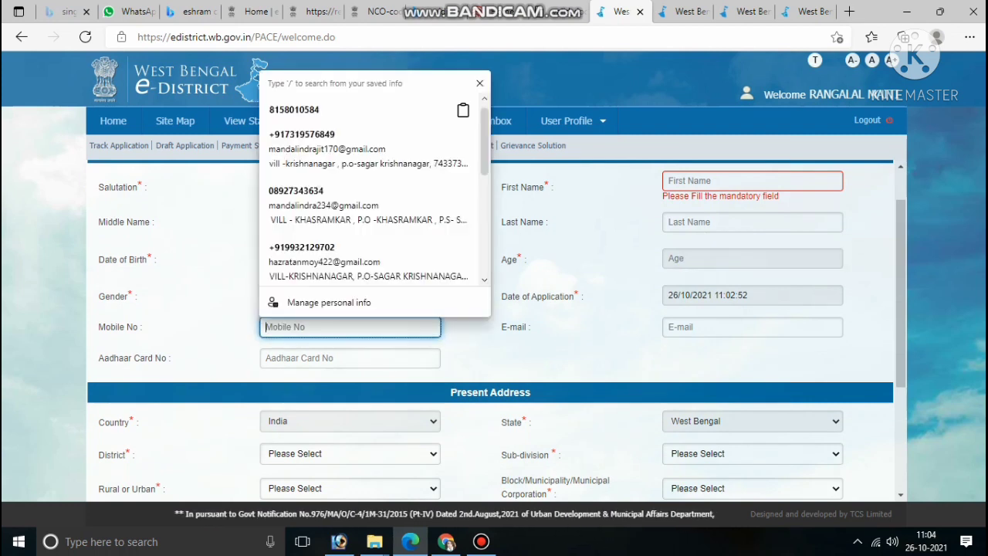
pyautogui.click(118, 327)
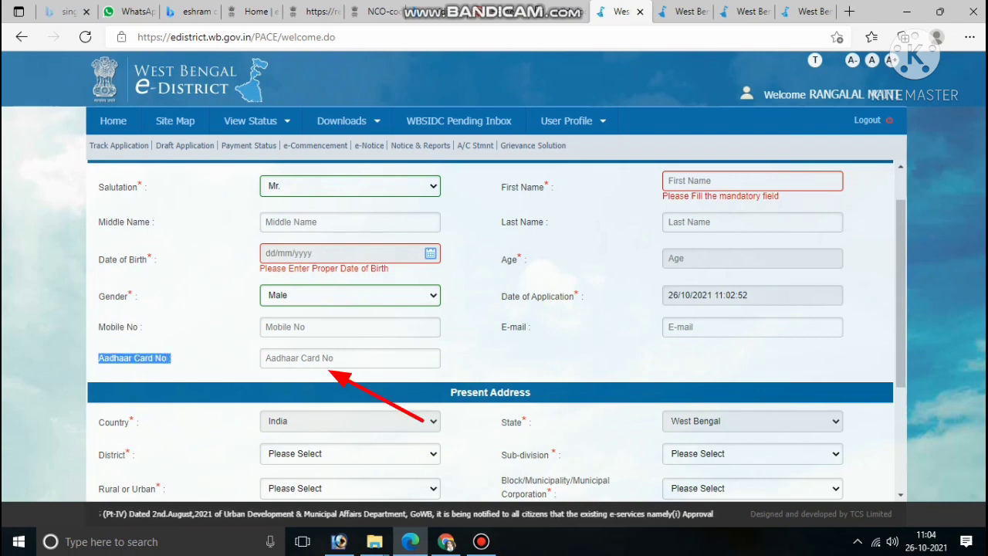
pyautogui.click(349, 357)
# Set the present address's district to South 24 Parganas and its sub-division to Kakdwip.
pyautogui.scroll(-2, 497, 316)
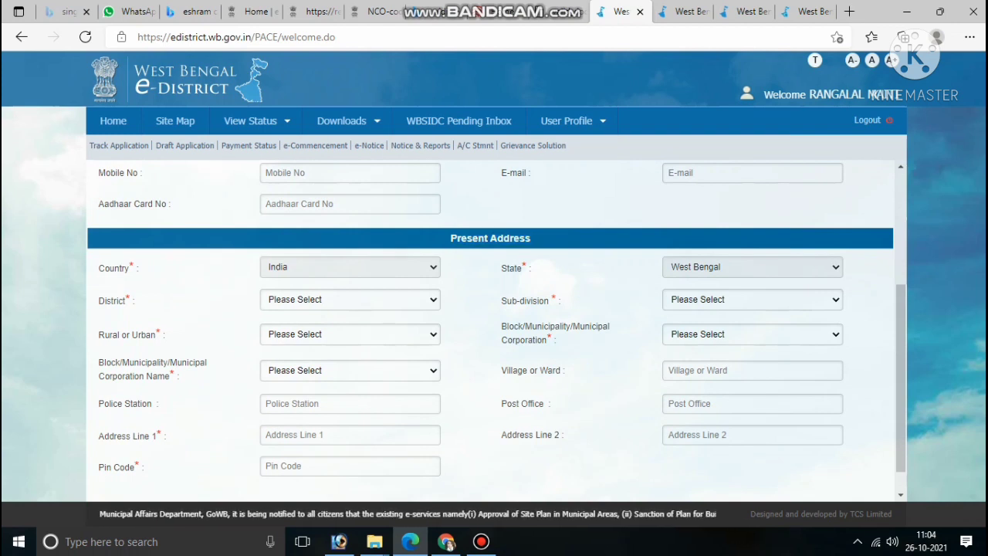
pyautogui.click(349, 299)
pyautogui.scroll(-1, 347, 232)
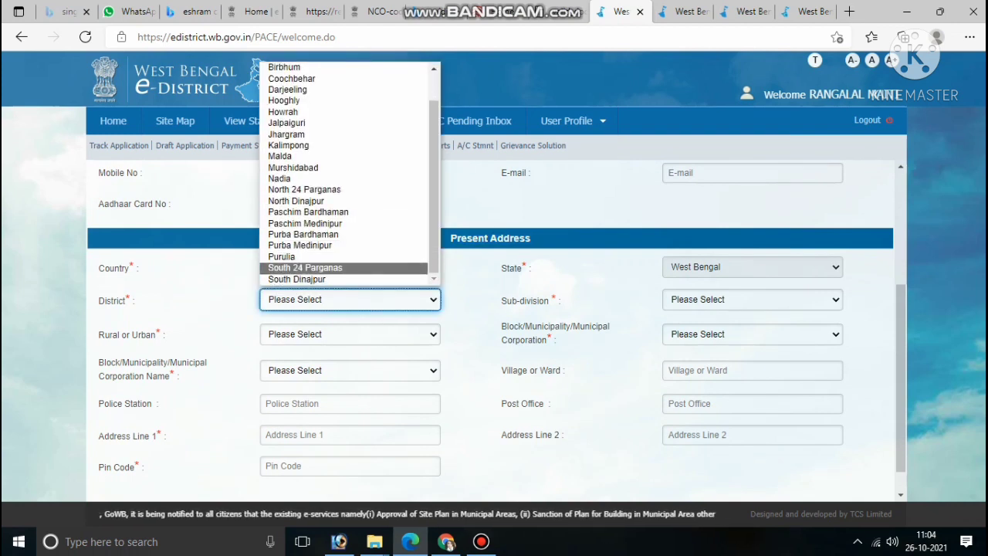
pyautogui.click(305, 267)
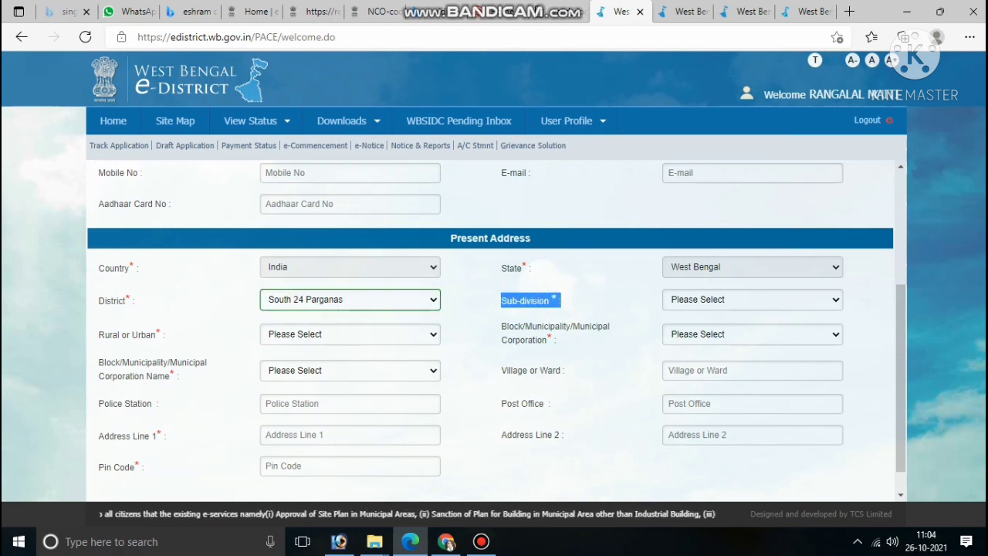
pyautogui.click(753, 299)
pyautogui.click(686, 374)
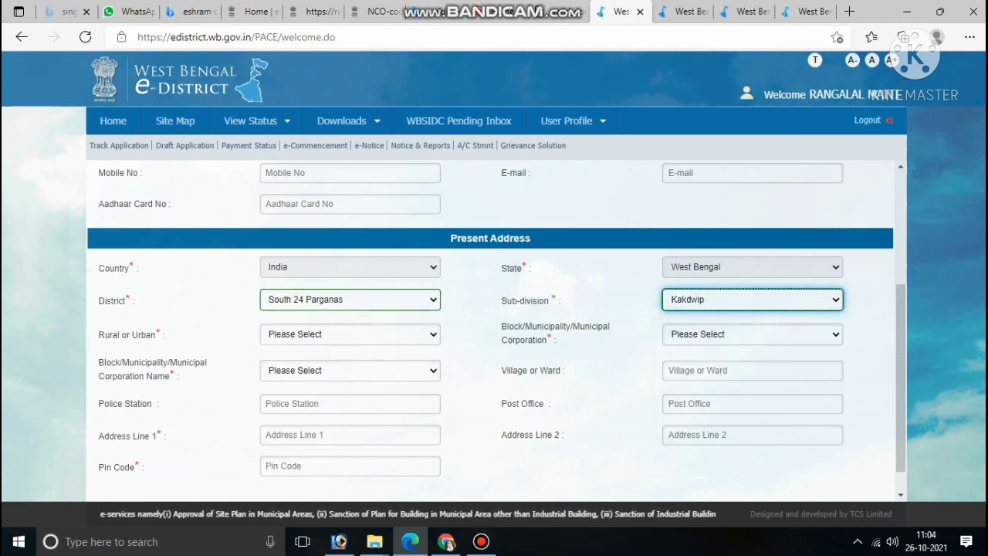
# Mark the present address as Rural and choose Block as the Block/Municipality/Municipal Corporation type.
pyautogui.moveTo(98, 334); pyautogui.dragTo(166, 334)
pyautogui.click(350, 333)
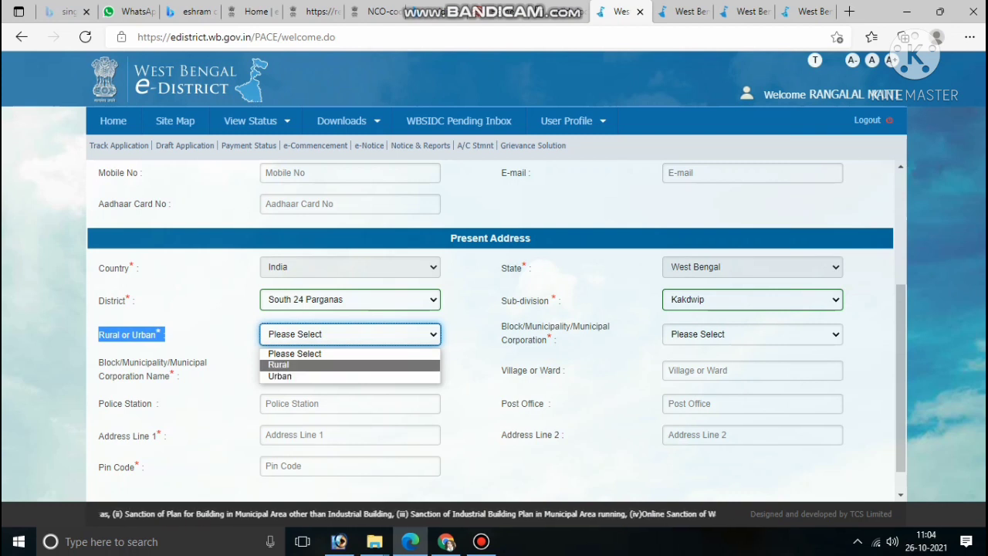
pyautogui.click(309, 364)
pyautogui.moveTo(501, 326); pyautogui.dragTo(557, 340)
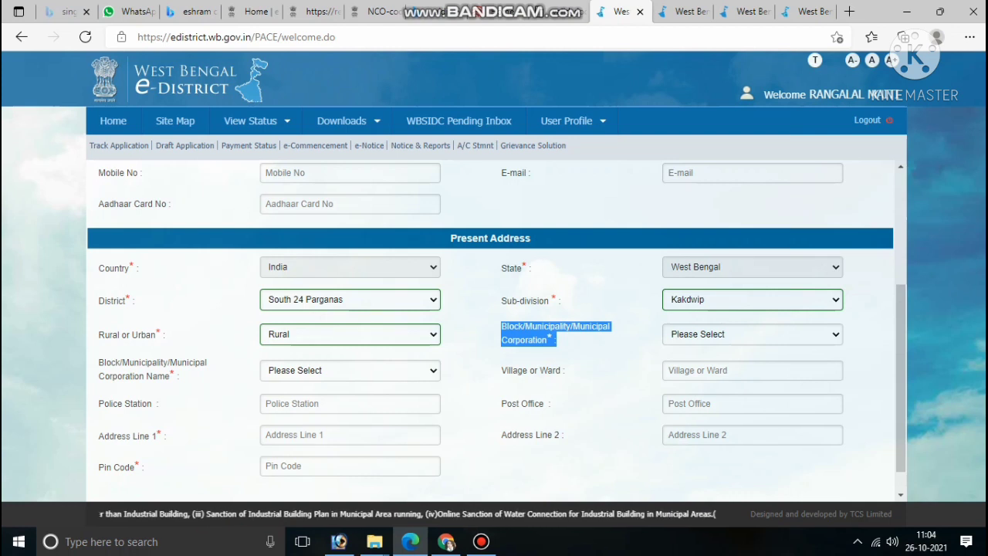
pyautogui.click(752, 334)
pyautogui.click(684, 364)
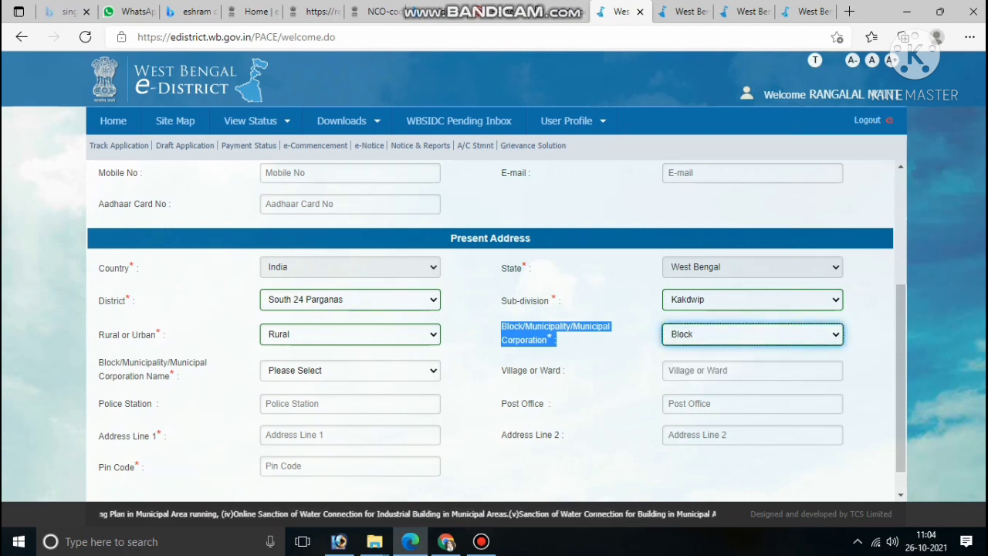
# Choose Sagar as the block name in the present address.
pyautogui.click(350, 370)
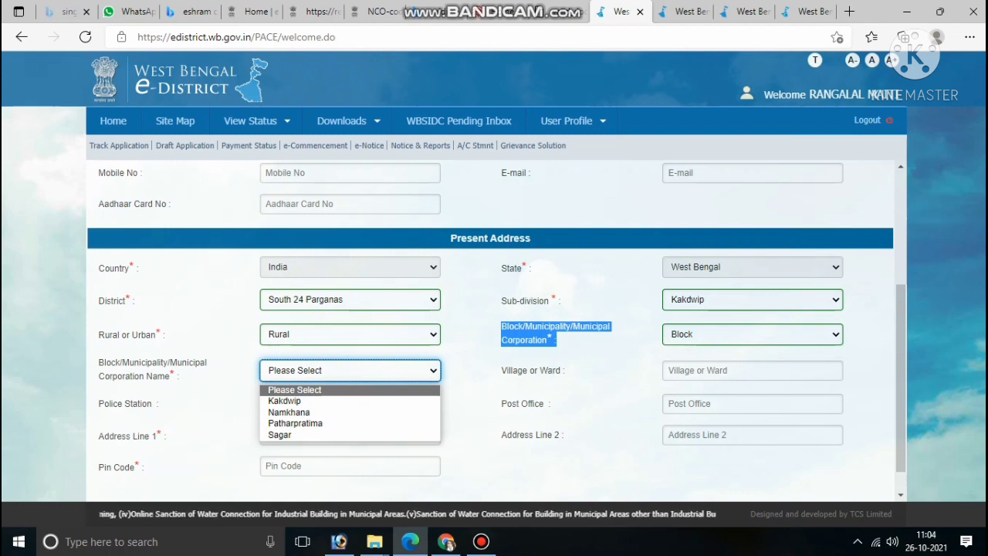
pyautogui.click(349, 370)
pyautogui.click(350, 369)
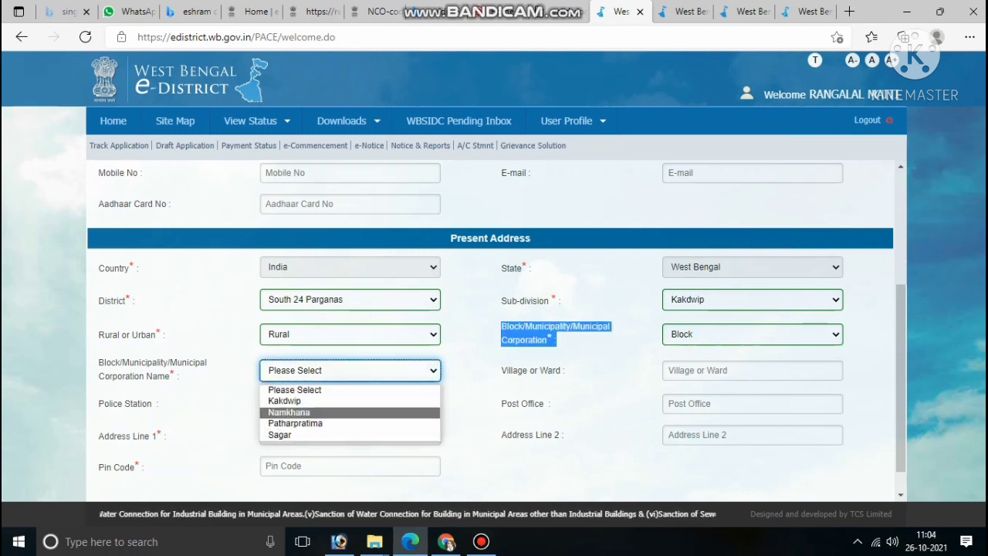
pyautogui.click(279, 435)
# Fill in the village or ward of the present address with the first saved suggestion.
pyautogui.click(752, 370)
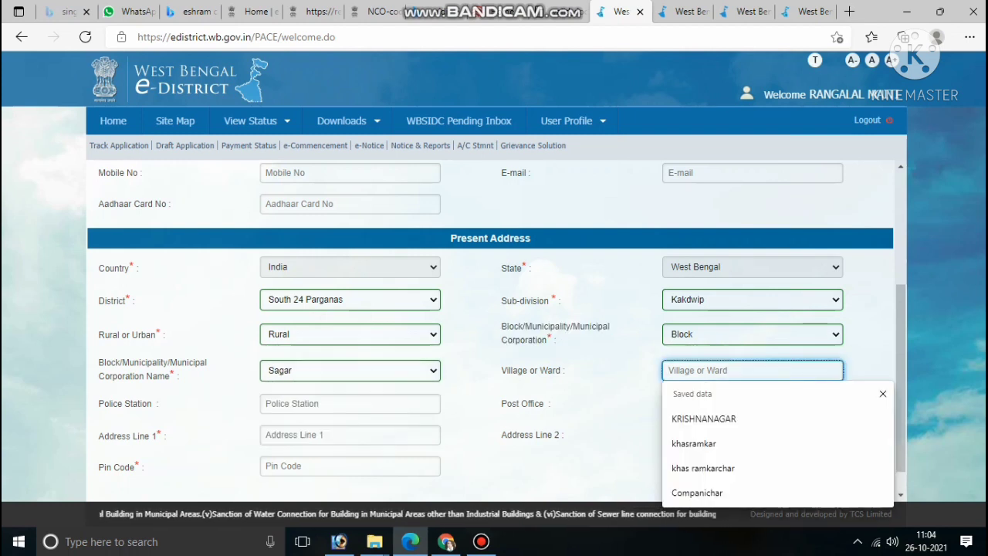
pyautogui.doubleClick(515, 370)
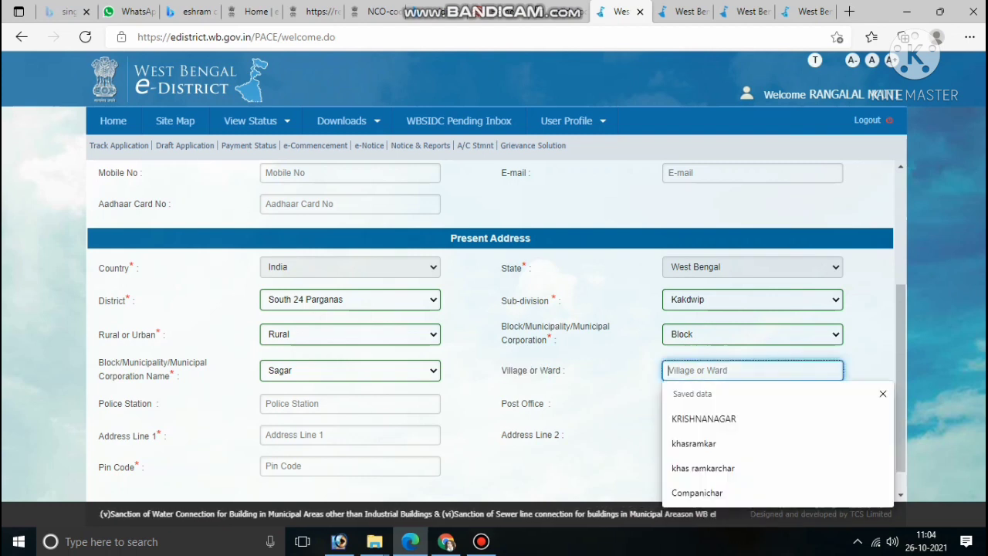
pyautogui.press('Down')
pyautogui.press('Return')
pyautogui.press('Tab')
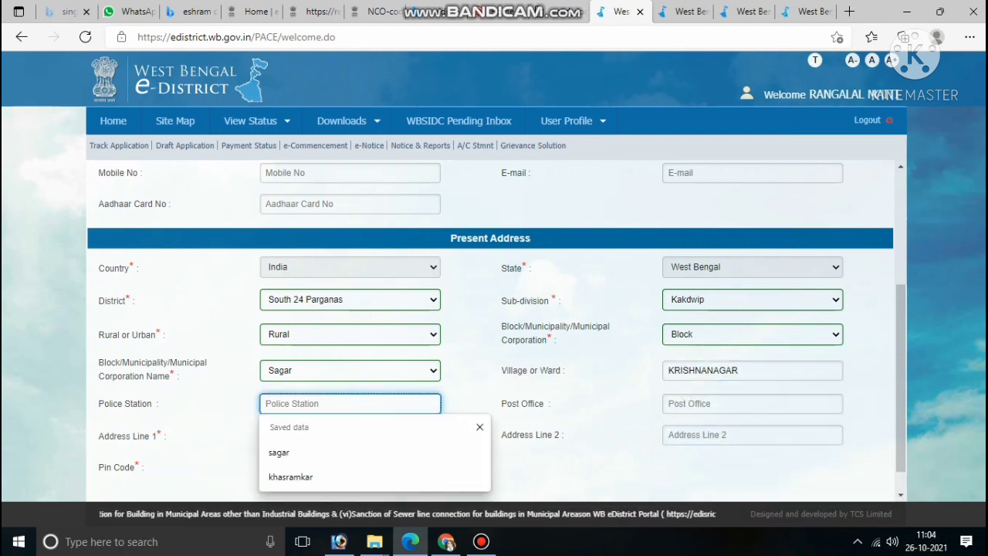
# Fill in the present address's police station and post office with the first saved suggestion for each.
pyautogui.press('Down')
pyautogui.press('Return')
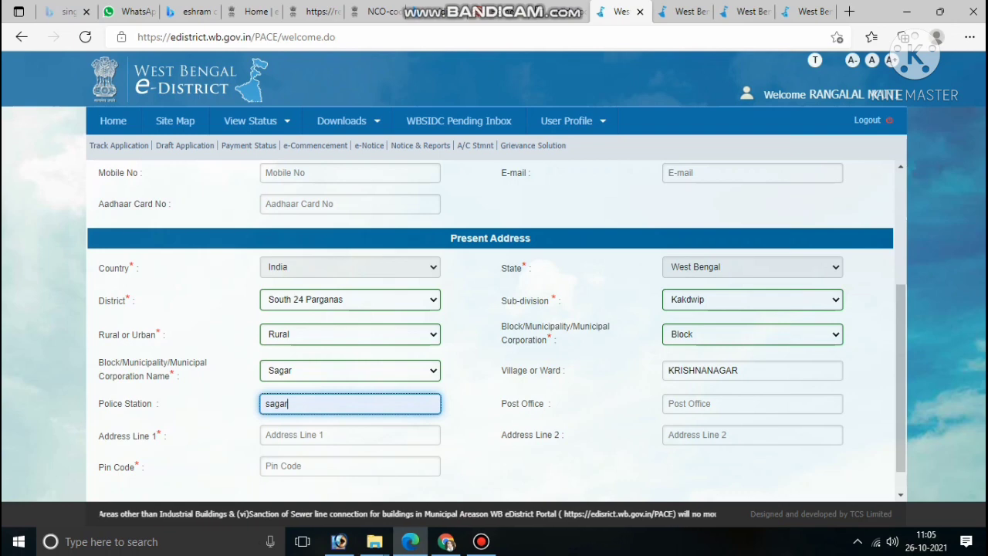
pyautogui.press('Tab')
pyautogui.press('Down')
pyautogui.press('Down')
pyautogui.press('Down')
pyautogui.press('Up')
pyautogui.press('Up')
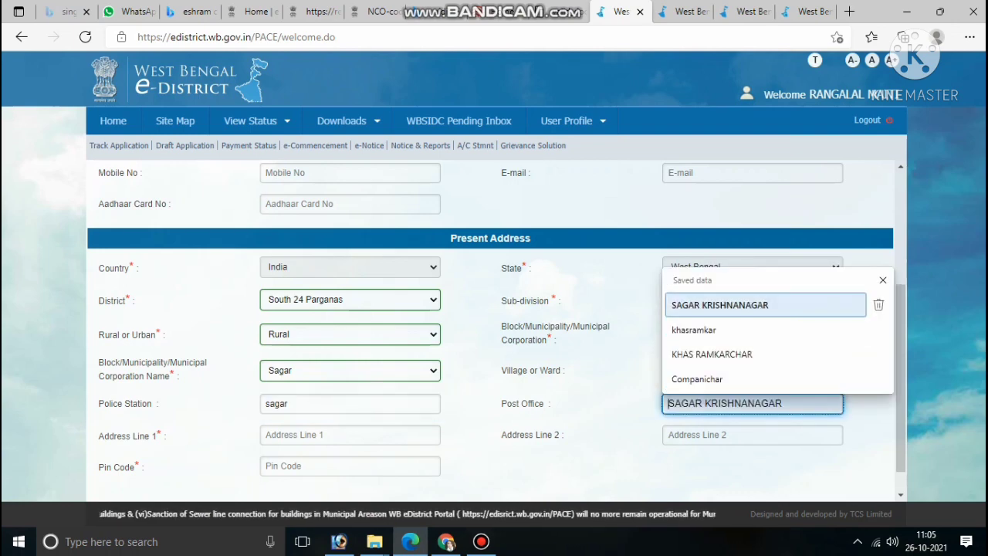
pyautogui.press('Return')
# Fill in Address Line 1 and the pin code of the present address from the first saved address entry.
pyautogui.press('Tab')
pyautogui.press('Down')
pyautogui.press('Down')
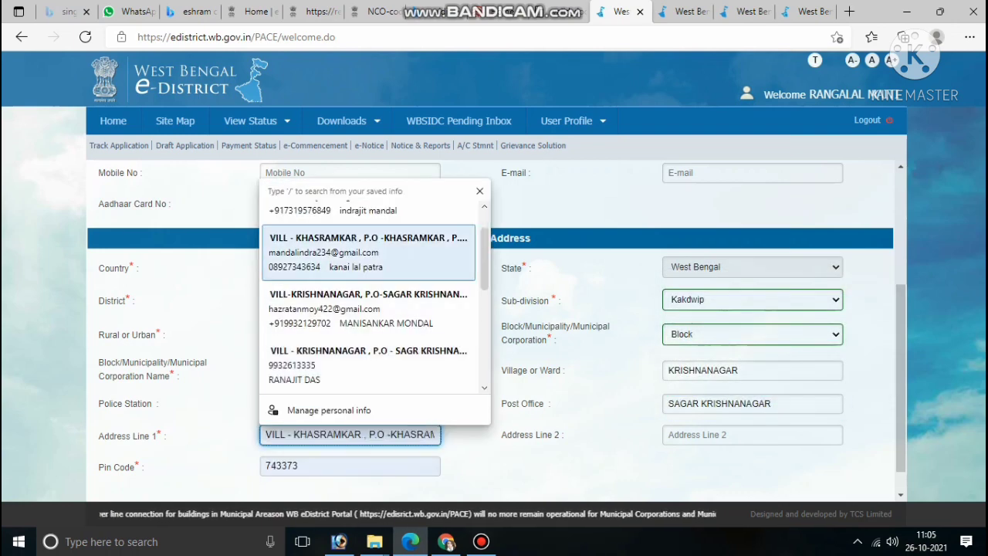
pyautogui.press('Up')
pyautogui.press('Return')
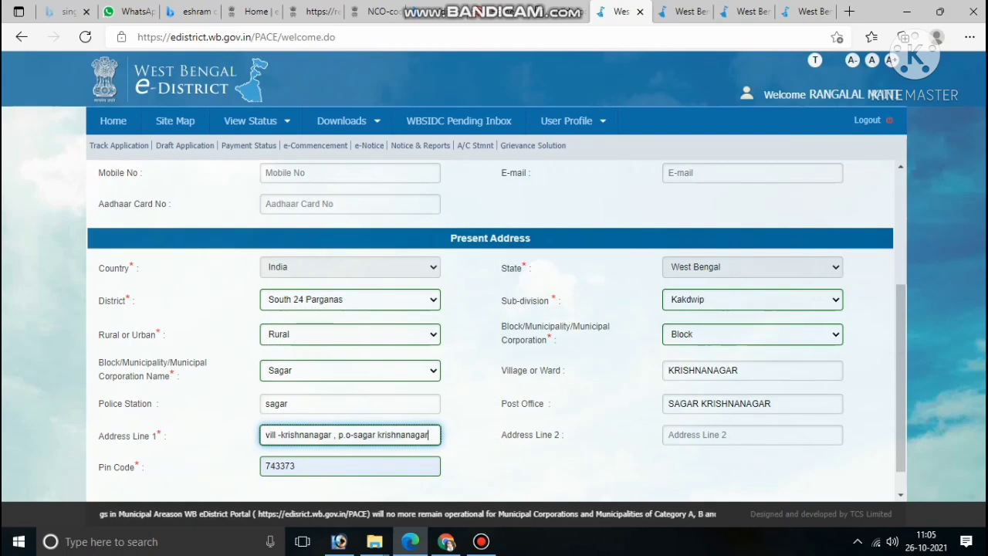
pyautogui.press('Return')
# Review the applicant's basic information and present address, and save them to continue to the next page.
pyautogui.scroll(-3, 490, 325)
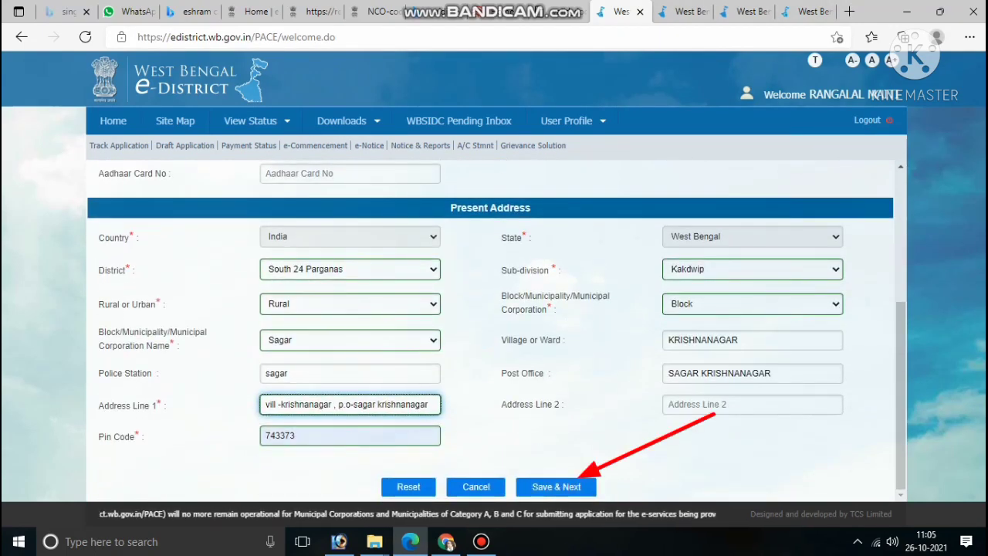
pyautogui.scroll(3, 490, 325)
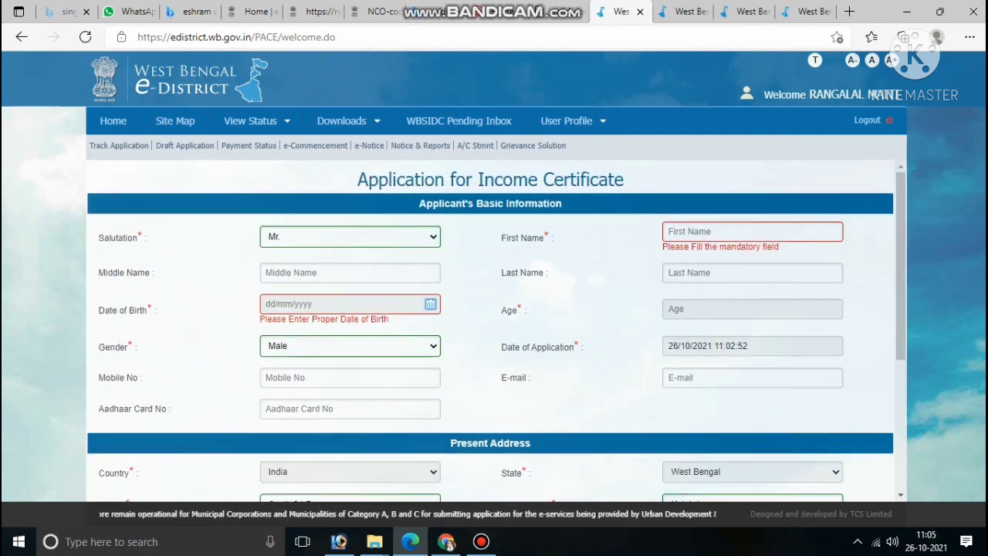
pyautogui.scroll(-3, 490, 324)
pyautogui.click(481, 542)
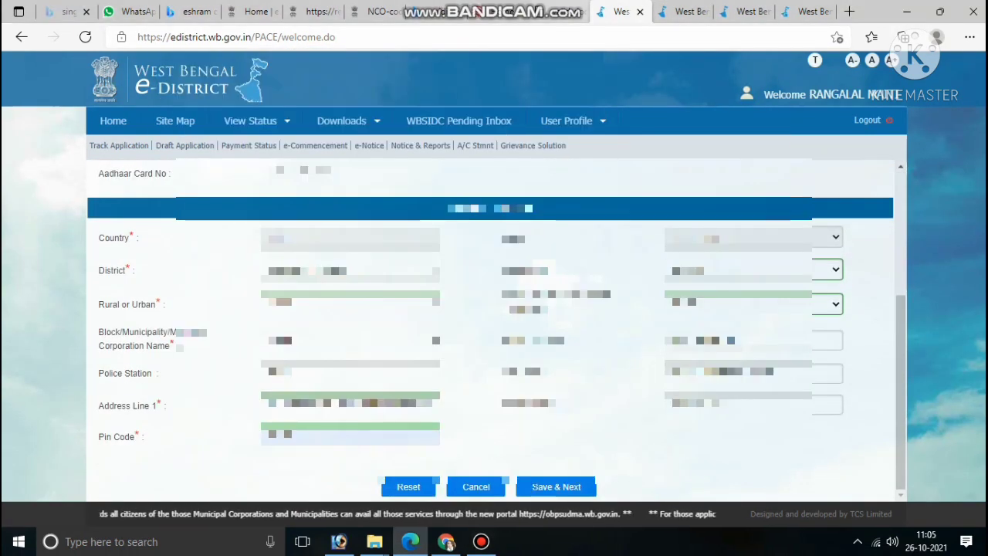
pyautogui.scroll(3, 490, 325)
pyautogui.scroll(-3, 491, 324)
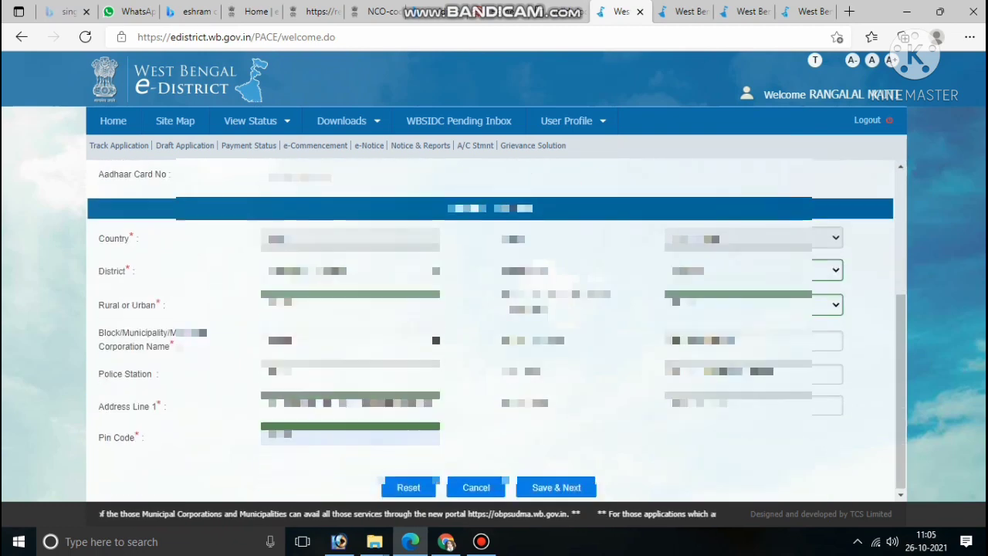
pyautogui.press('Return')
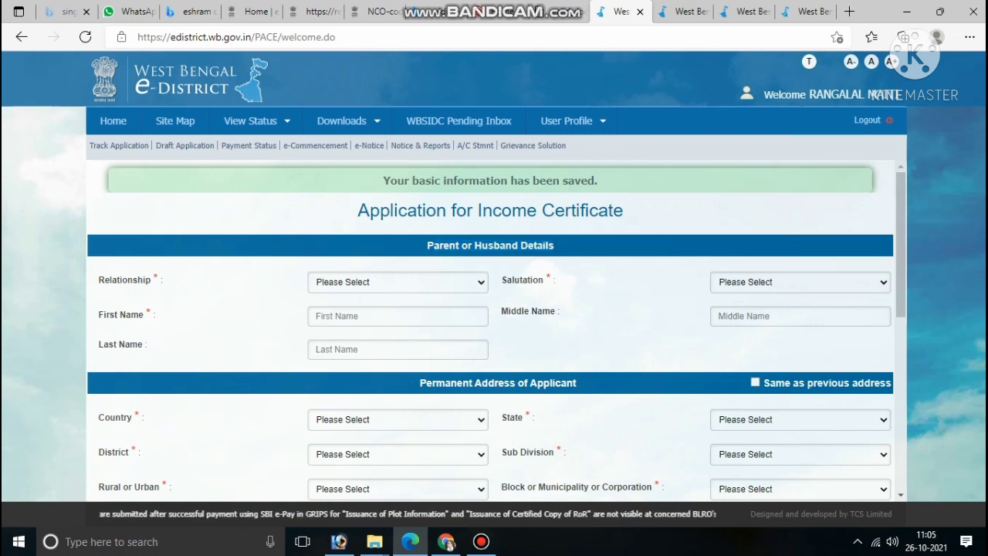
# Set the relationship to Father and the salutation to Mr. in the Parent or Husband Details.
pyautogui.click(398, 282)
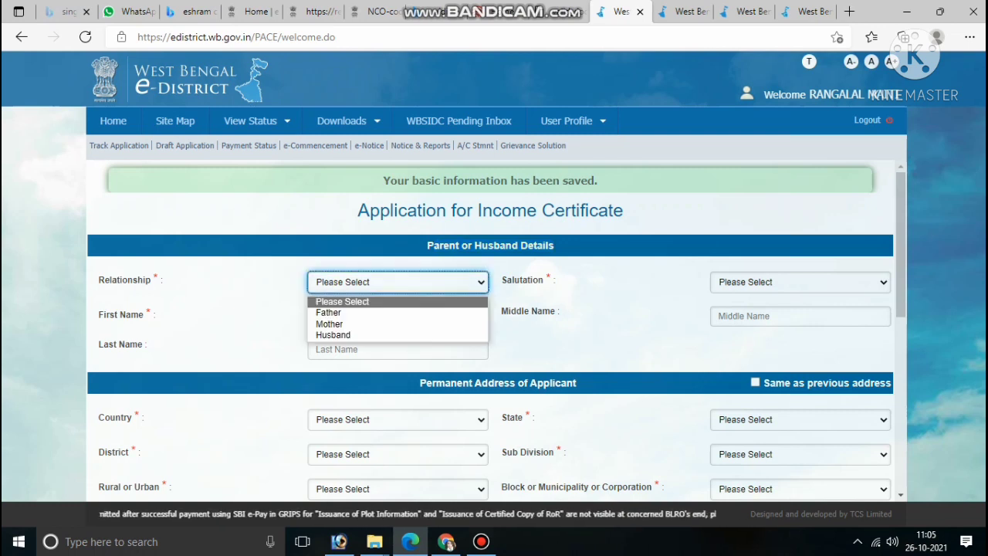
pyautogui.press('Down')
pyautogui.press('Return')
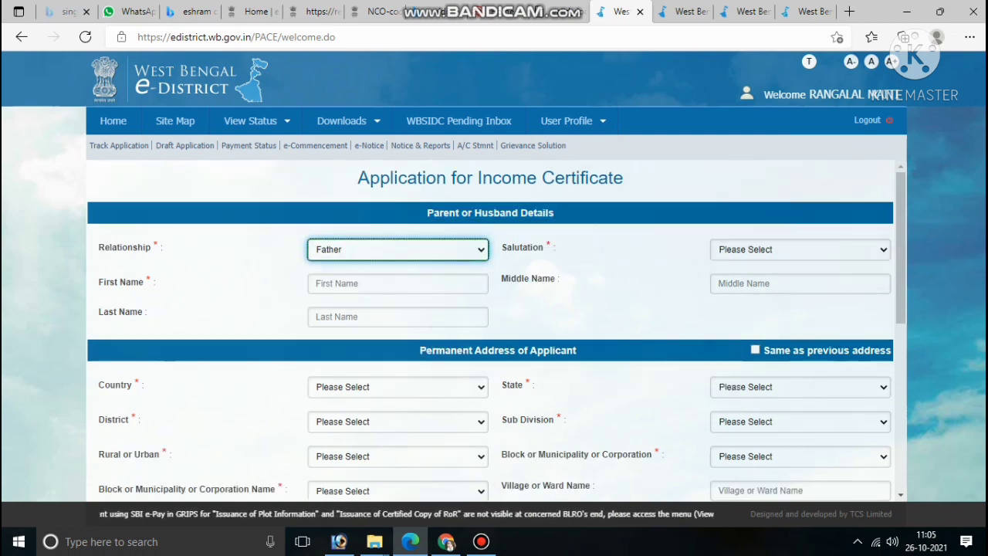
pyautogui.click(799, 249)
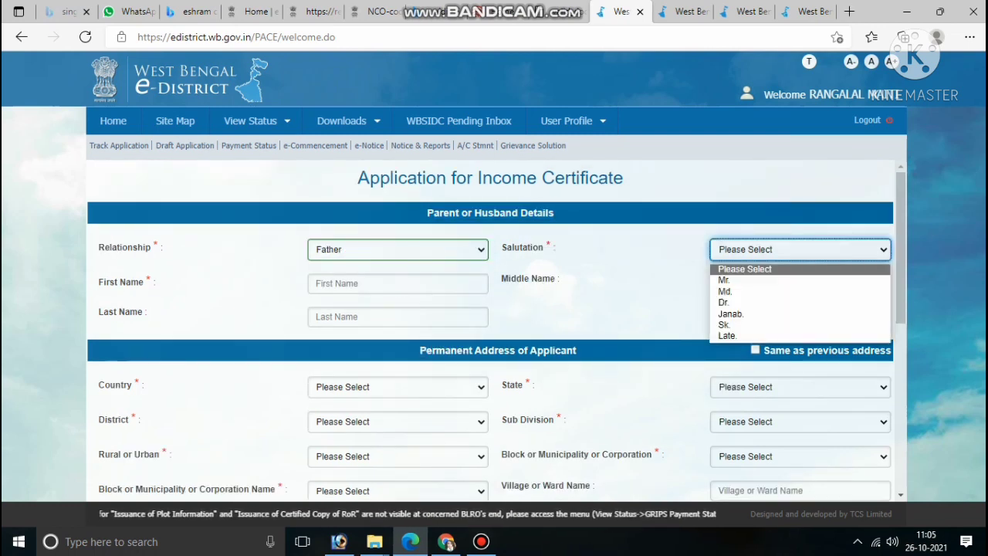
pyautogui.press('Up')
pyautogui.press('Return')
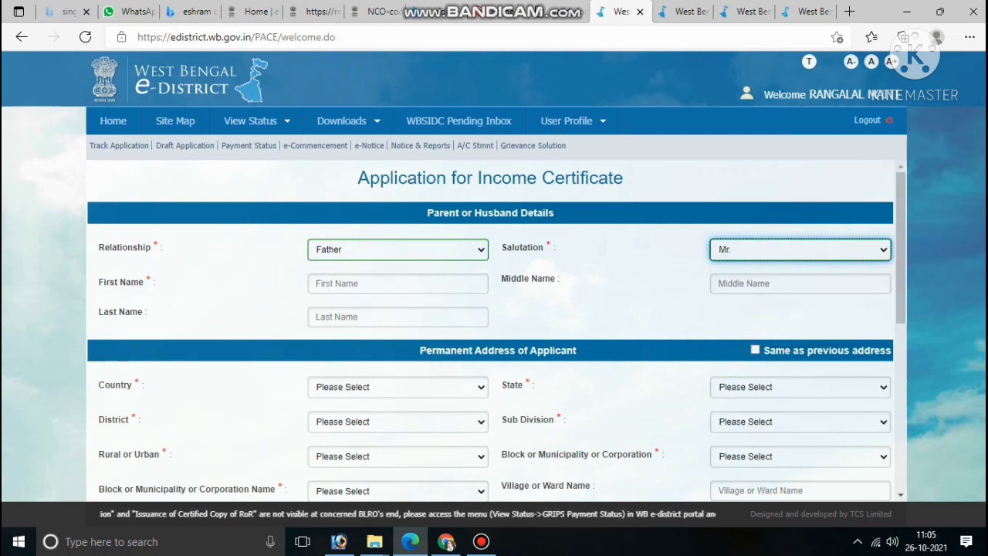
pyautogui.click(398, 283)
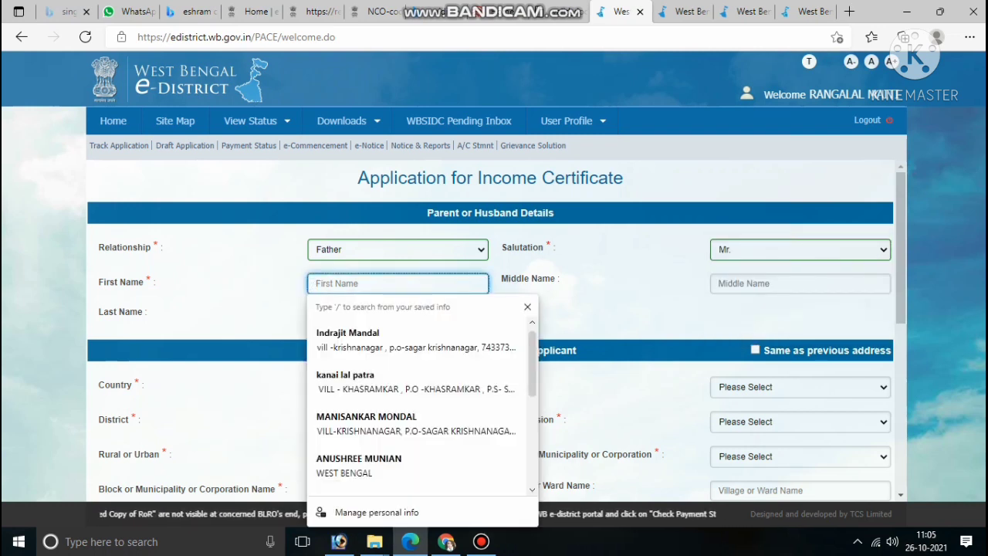
pyautogui.press('Down')
pyautogui.press('Down')
pyautogui.press('Up')
pyautogui.press('Down')
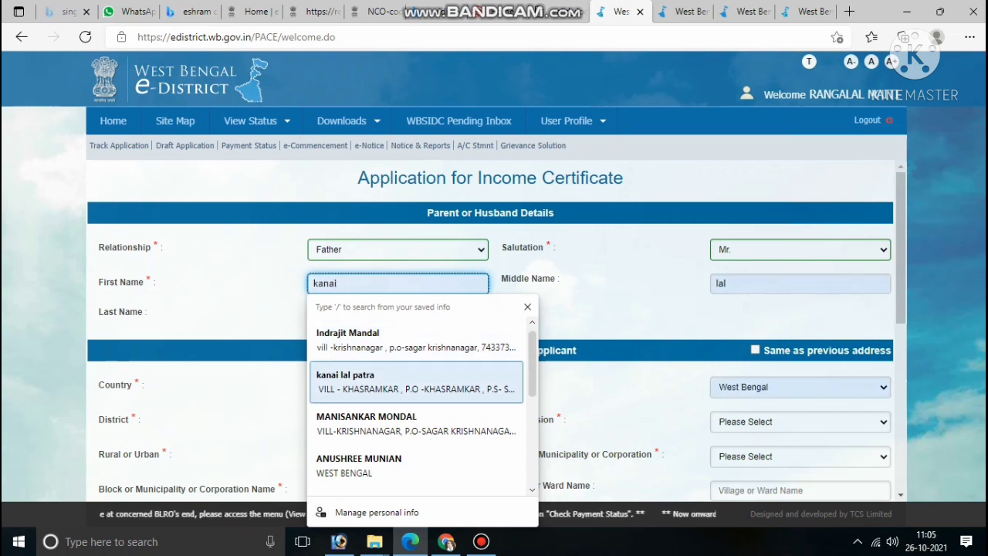
pyautogui.press('Up')
pyautogui.press('Up')
pyautogui.click(116, 283)
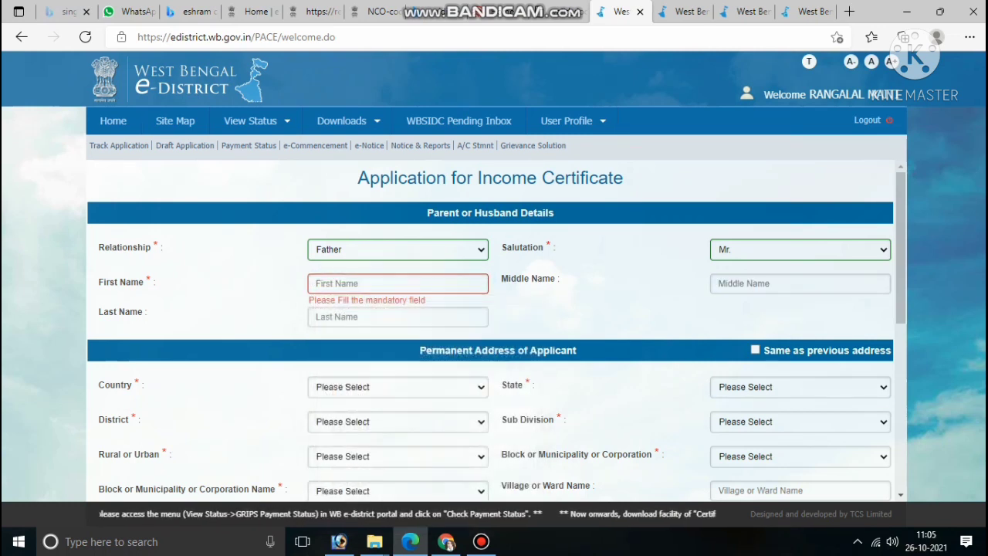
pyautogui.moveTo(99, 282); pyautogui.dragTo(133, 283)
pyautogui.click(116, 282)
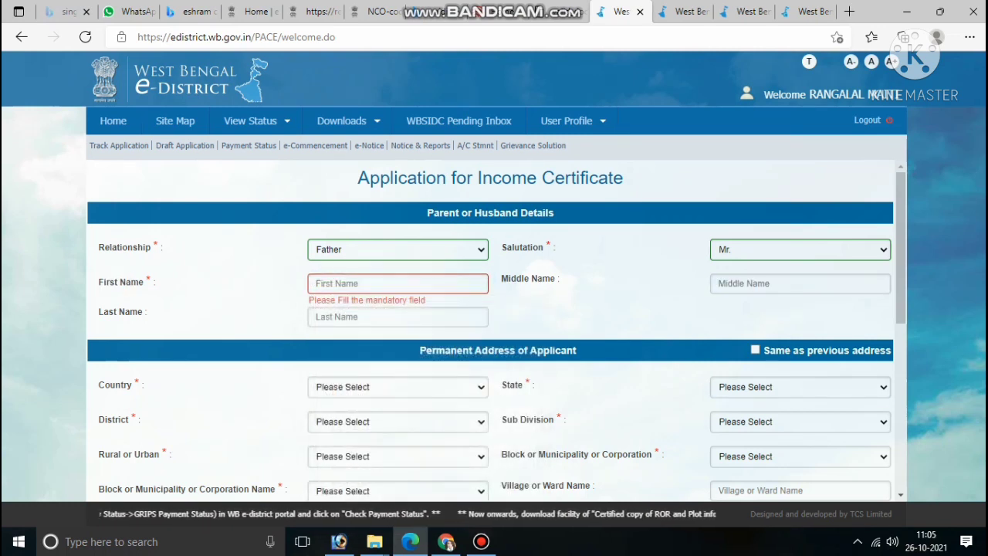
pyautogui.moveTo(501, 279); pyautogui.dragTo(560, 279)
pyautogui.click(540, 279)
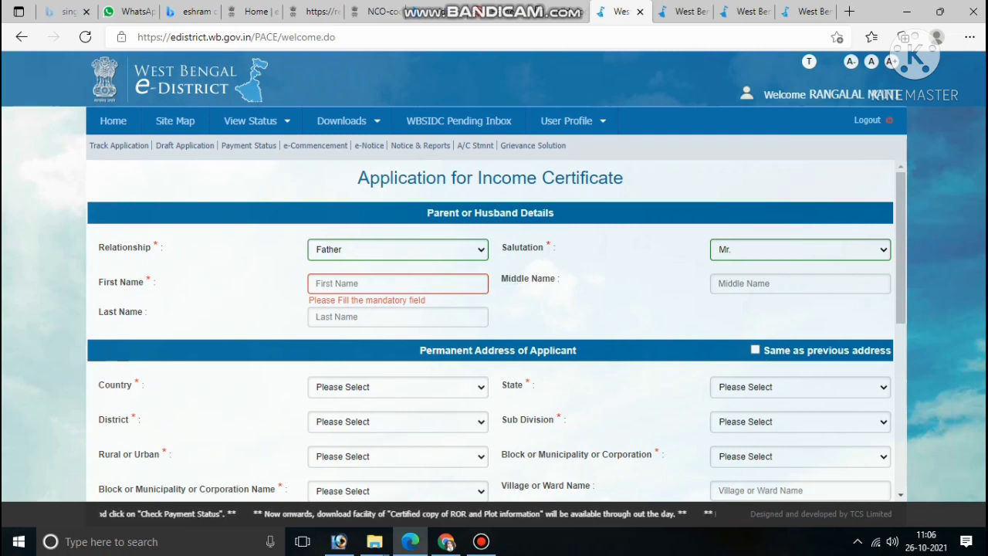
pyautogui.moveTo(99, 312); pyautogui.dragTo(148, 311)
pyautogui.click(123, 311)
# Mark the applicant's permanent address as the same as the previous address.
pyautogui.scroll(-1, 494, 331)
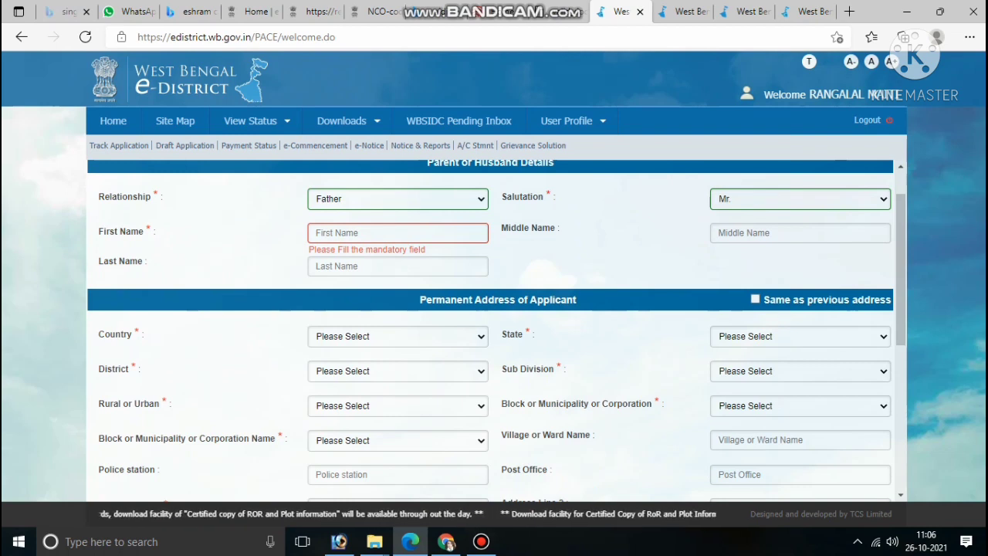
pyautogui.scroll(-2, 494, 331)
pyautogui.moveTo(420, 196)
pyautogui.mouseDown()
pyautogui.moveTo(576, 197)
pyautogui.moveTo(421, 197)
pyautogui.mouseUp()
pyautogui.click(576, 197)
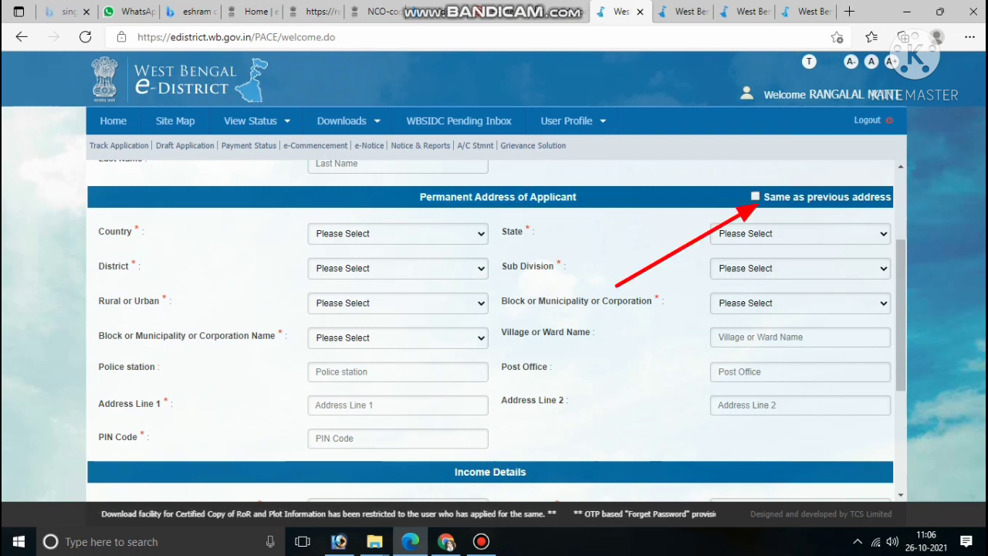
pyautogui.click(755, 197)
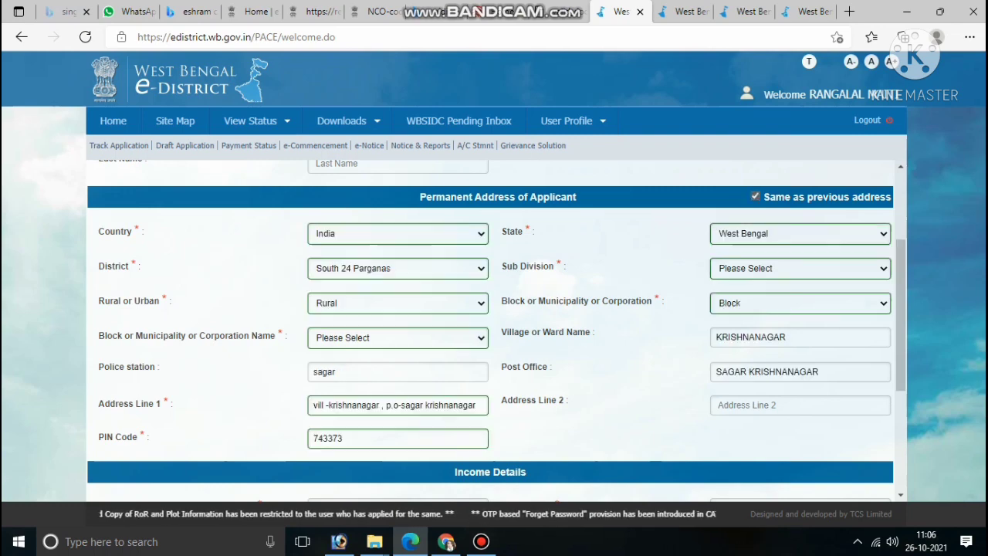
# Enter 60000 as the applicant's annual income in INR and choose 2021-2022 as the income year.
pyautogui.scroll(-4, 494, 324)
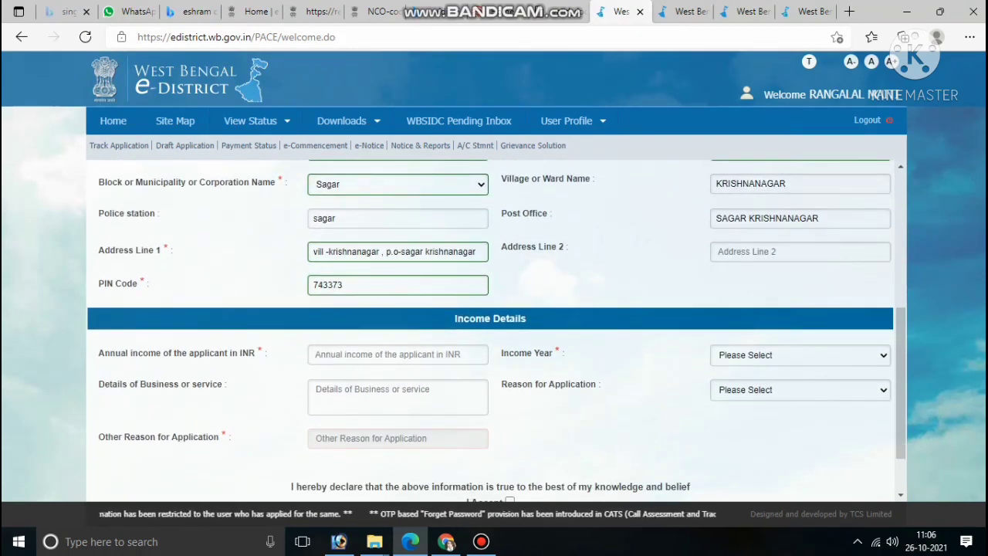
pyautogui.click(397, 354)
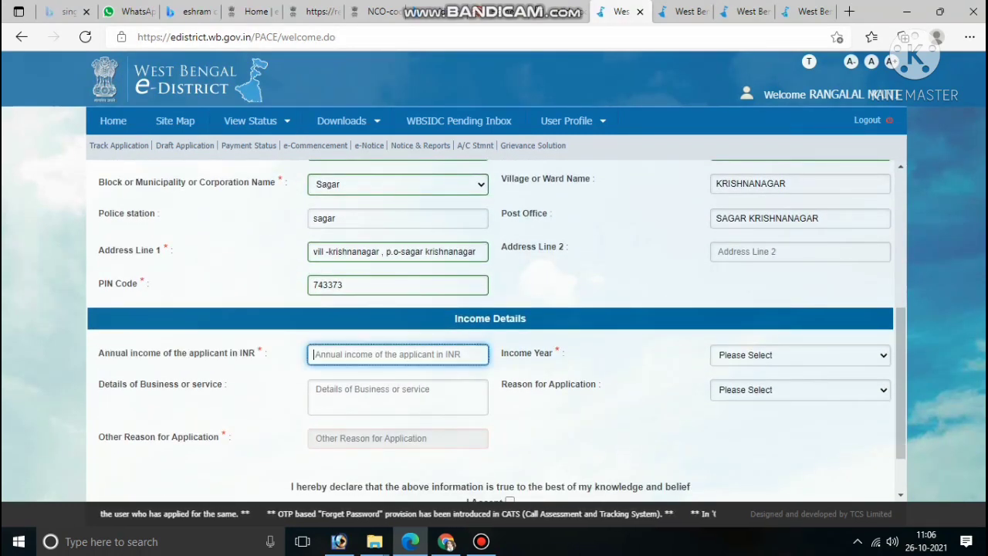
pyautogui.write('60000')
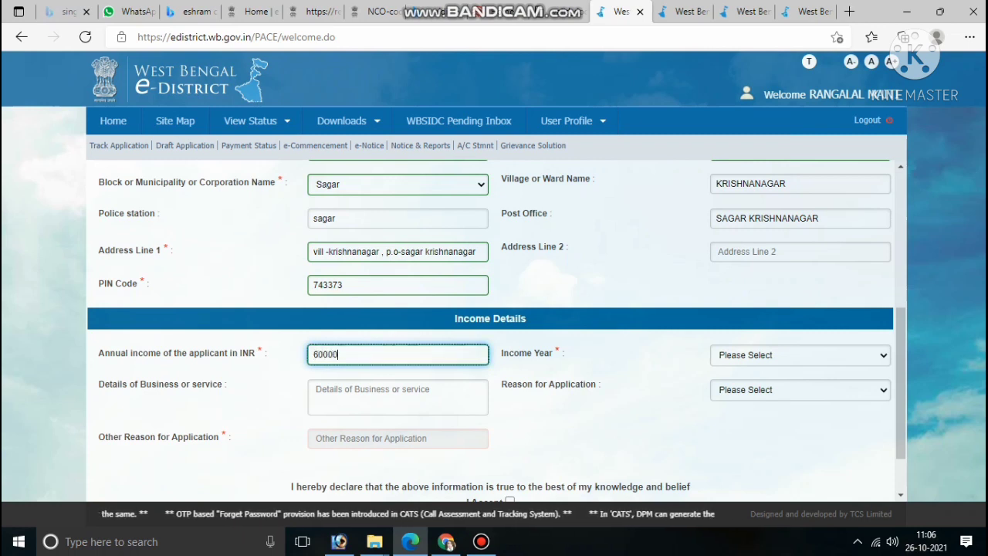
pyautogui.click(799, 354)
pyautogui.click(749, 452)
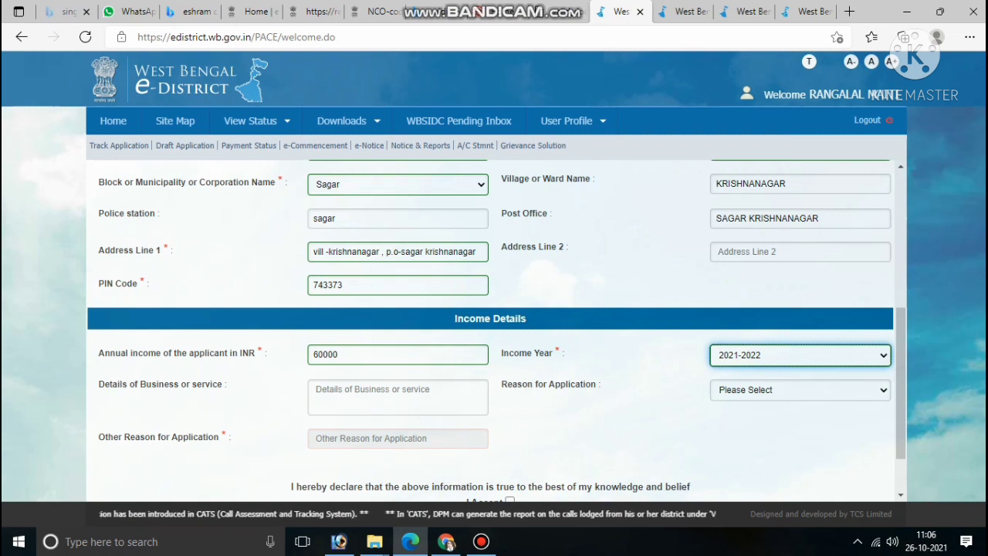
# Choose Other as the reason for application in the Income Details.
pyautogui.moveTo(501, 384); pyautogui.dragTo(601, 384)
pyautogui.click(601, 384)
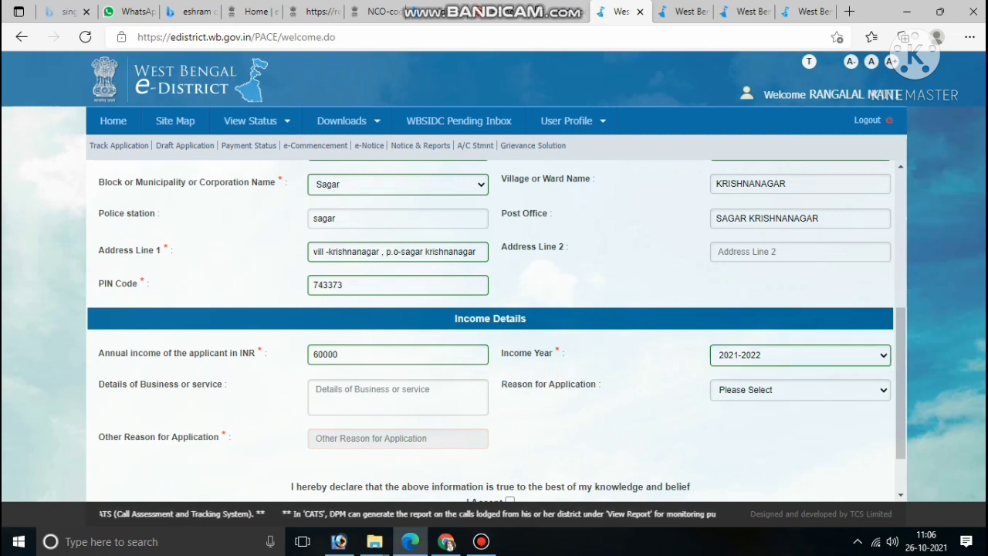
pyautogui.click(800, 389)
pyautogui.click(729, 441)
pyautogui.scroll(-1, 741, 433)
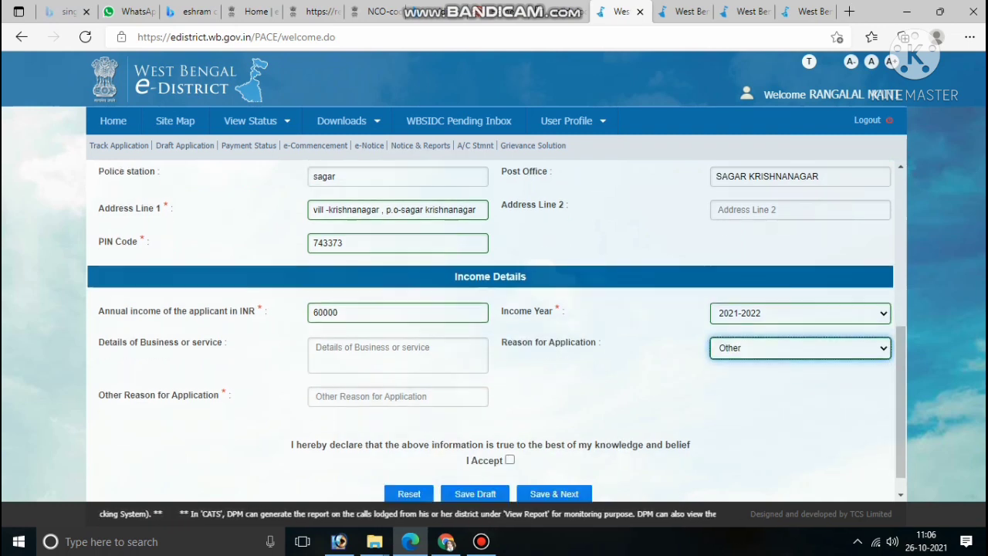
pyautogui.scroll(-1, 741, 386)
pyautogui.click(800, 321)
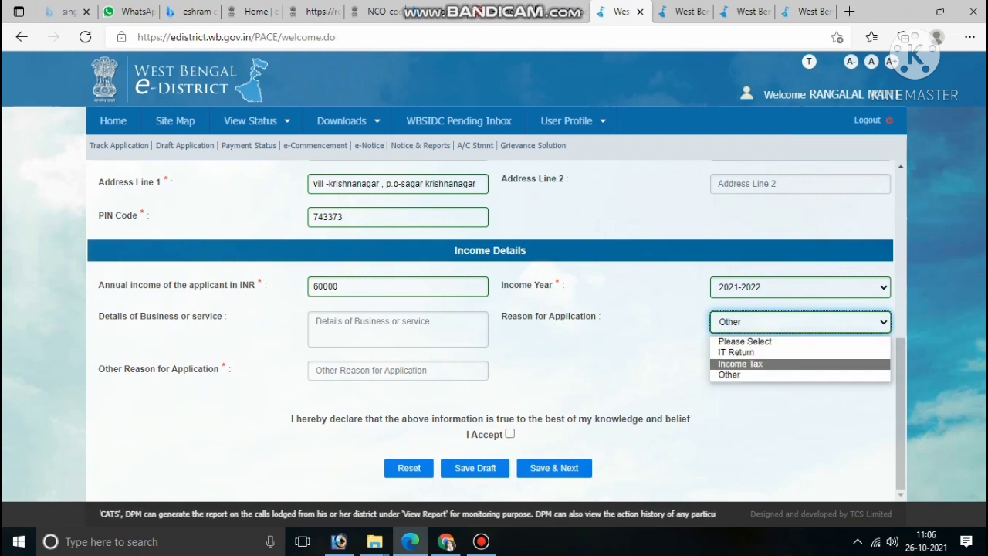
pyautogui.press('Return')
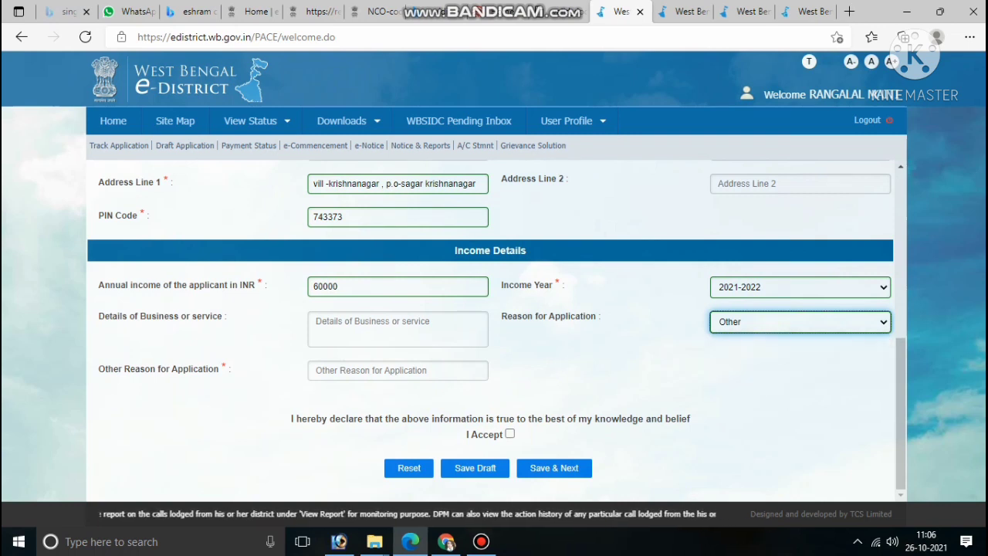
# Accept the declaration and save the parent, permanent address and income details to continue.
pyautogui.click(397, 370)
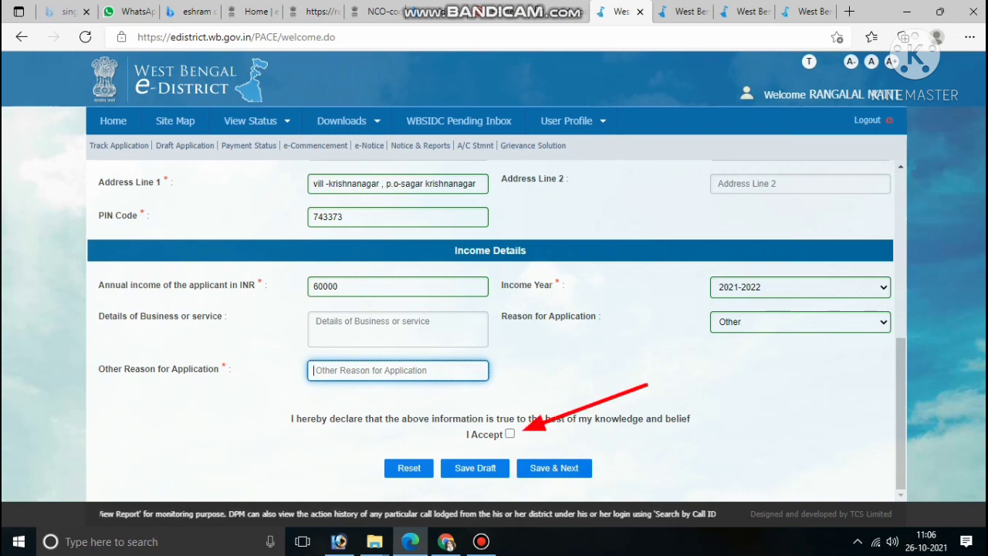
pyautogui.click(510, 434)
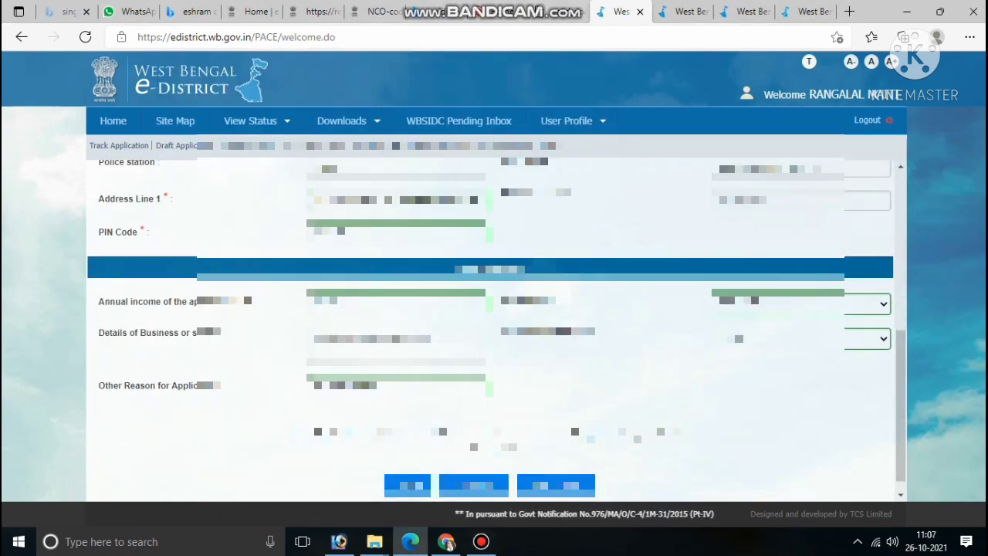
pyautogui.scroll(3, 490, 324)
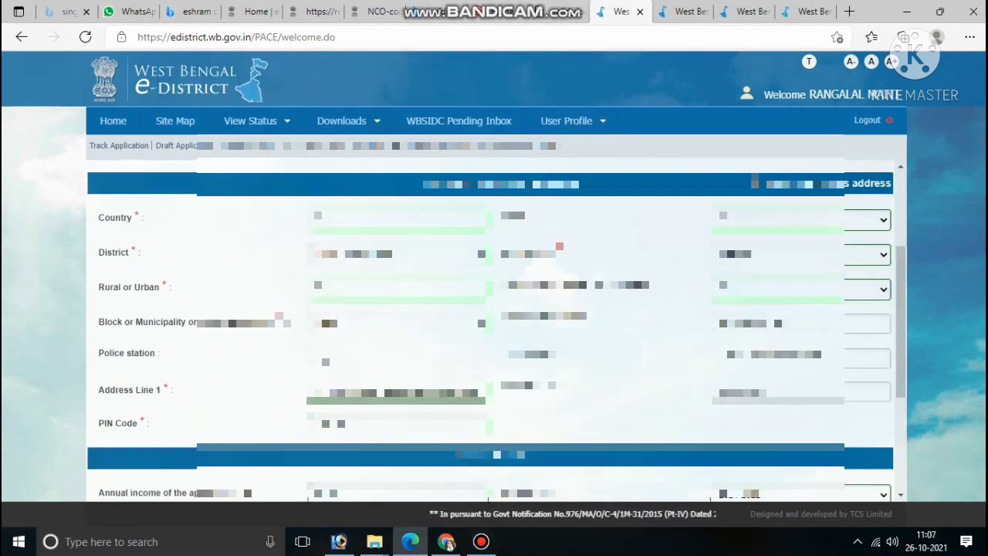
pyautogui.scroll(2, 490, 324)
pyautogui.scroll(-5, 491, 325)
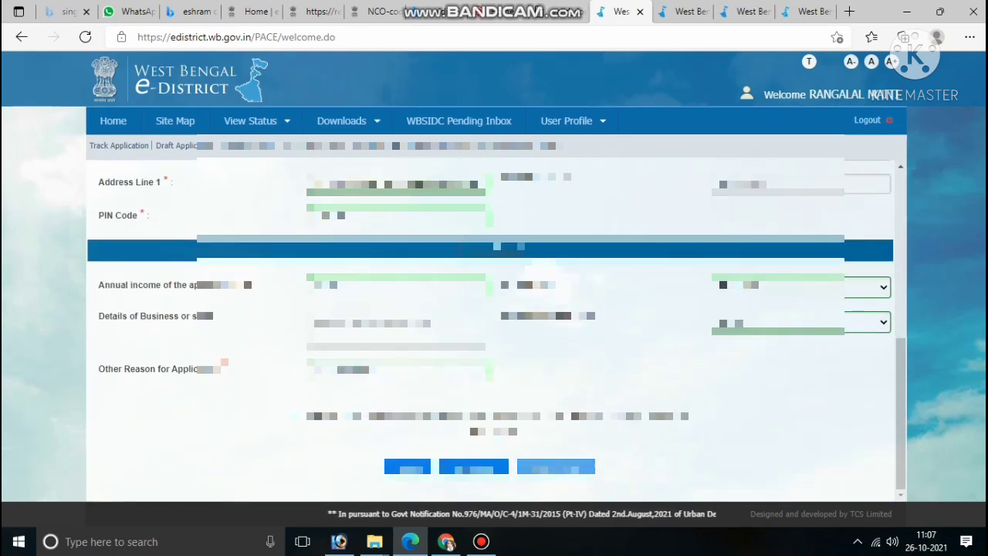
pyautogui.press('Return')
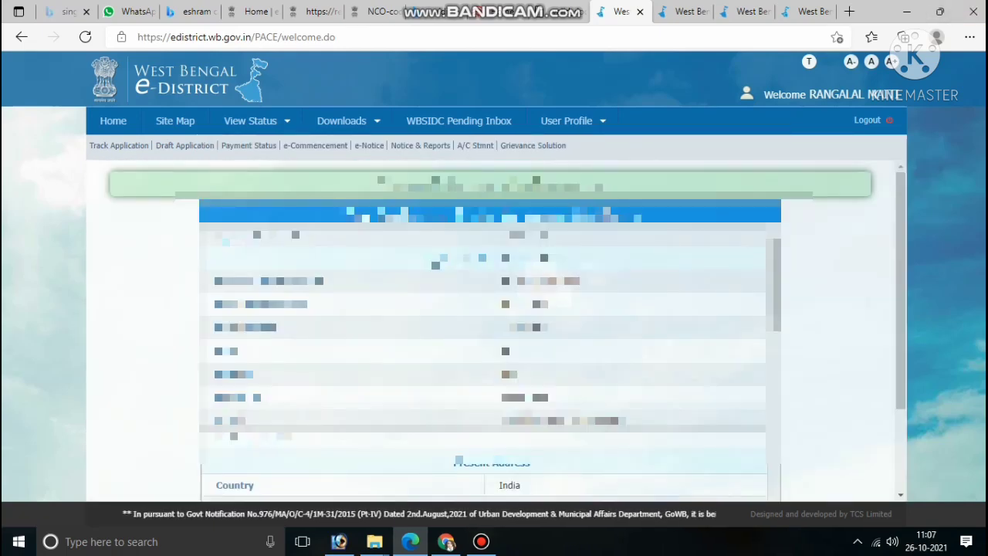
# Review the saved application summary and continue to the supporting document details for the Income Certificate.
pyautogui.scroll(-3, 490, 324)
pyautogui.scroll(-5, 490, 324)
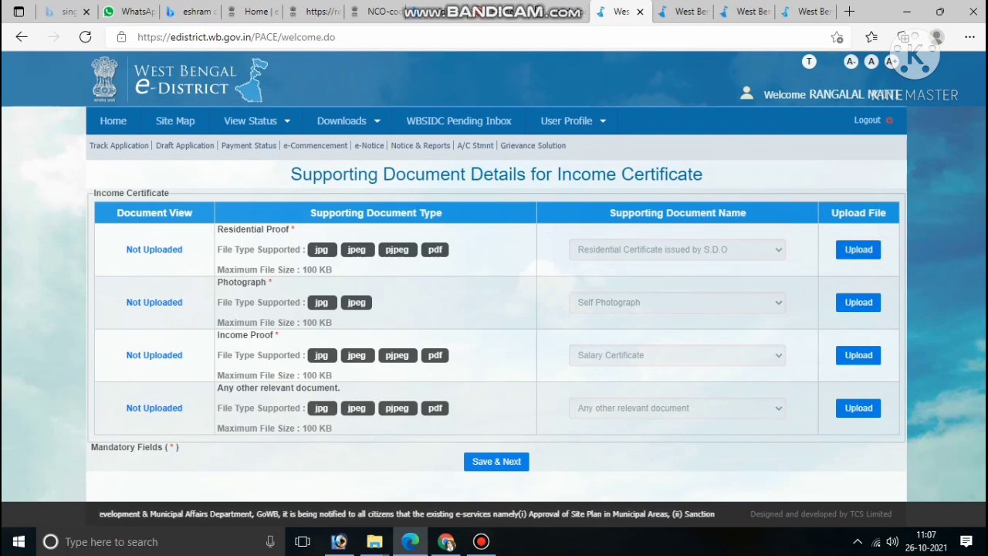
# Try to choose Aadhaar Card as the Residential Proof document and browse for its file.
pyautogui.click(859, 249)
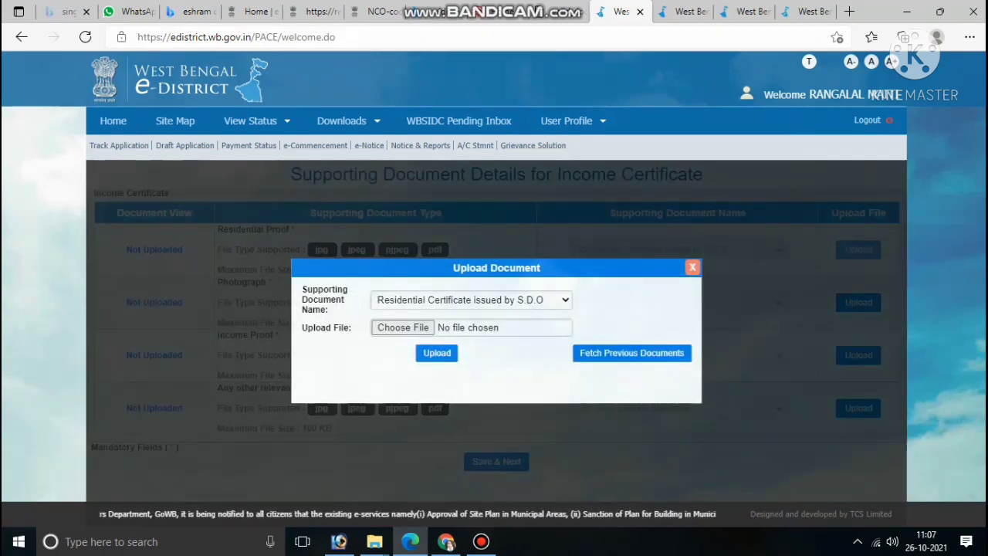
pyautogui.click(471, 299)
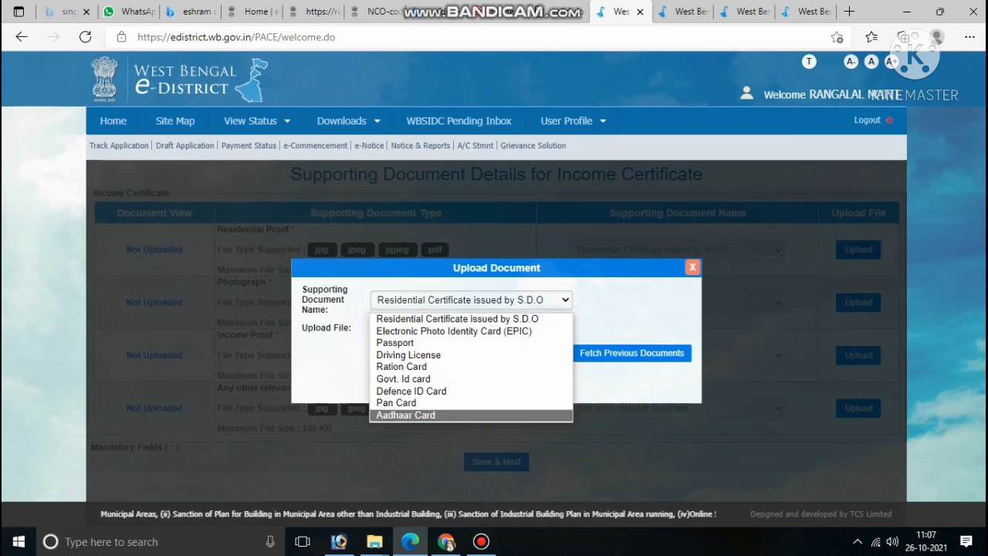
pyautogui.click(405, 414)
pyautogui.click(403, 328)
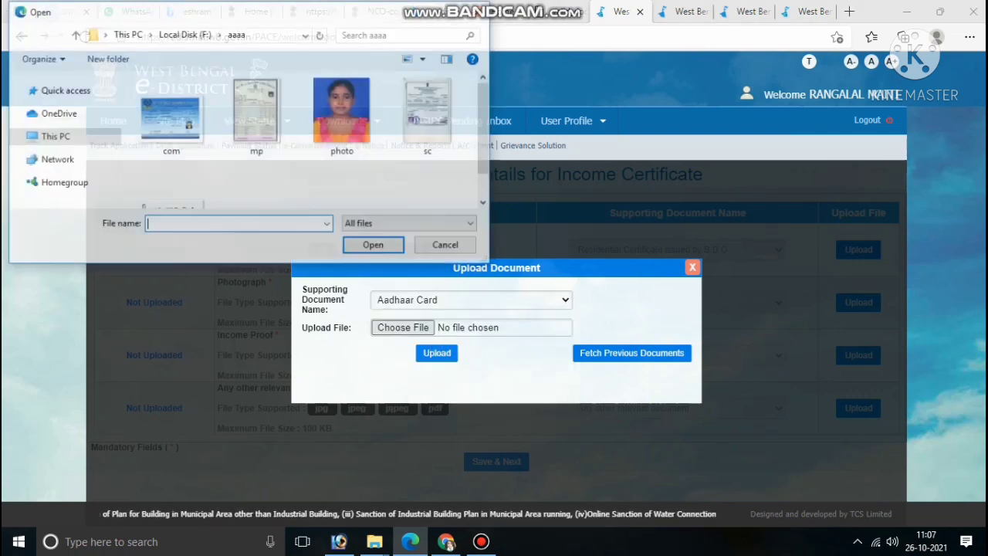
pyautogui.press('Escape')
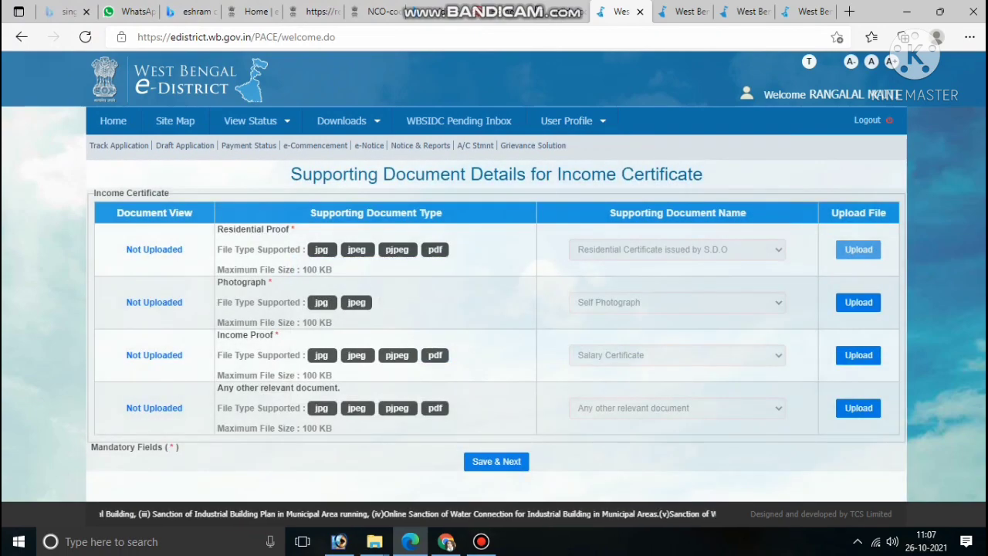
# Check the Photograph upload form and try choosing Income Proof from Gram Pradhan as the Income Proof document.
pyautogui.click(858, 302)
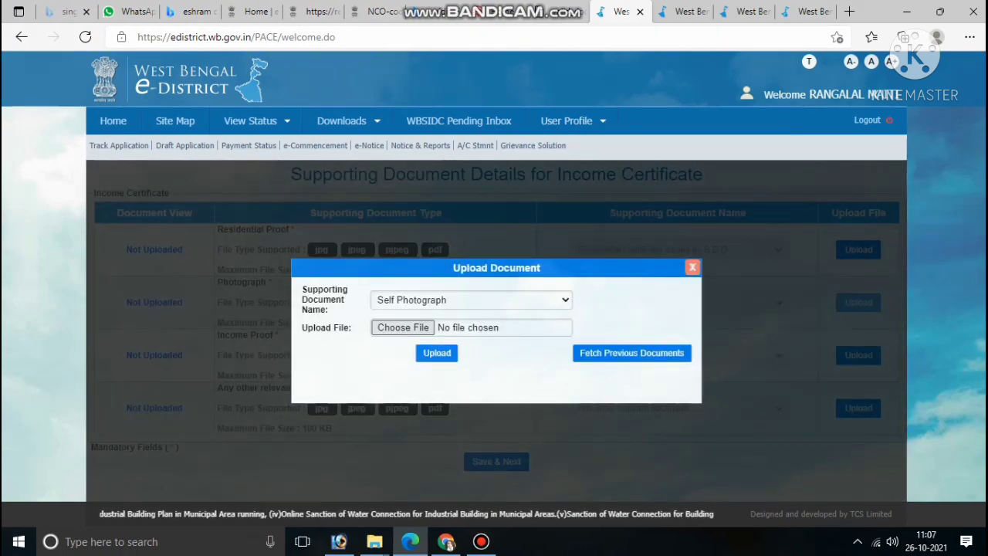
pyautogui.press('Escape')
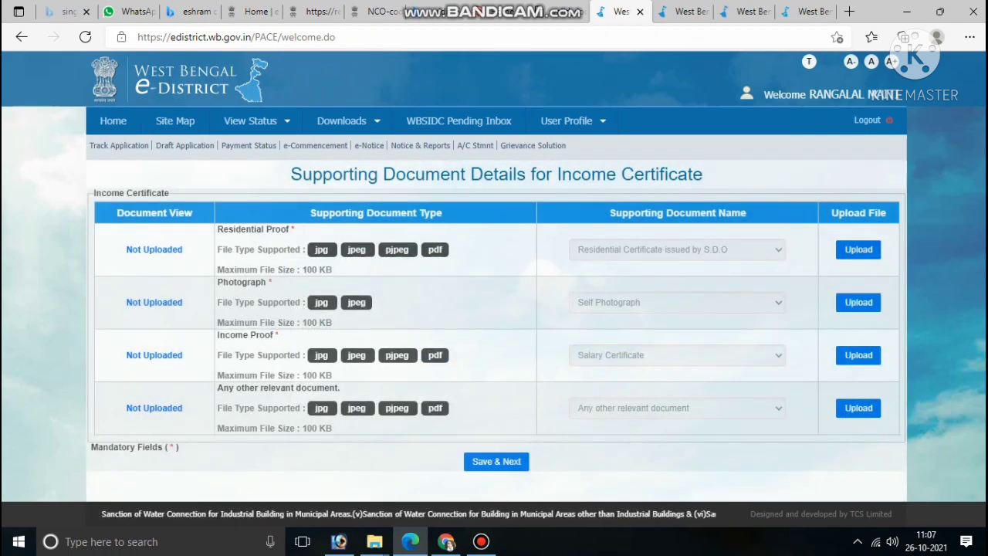
pyautogui.click(859, 354)
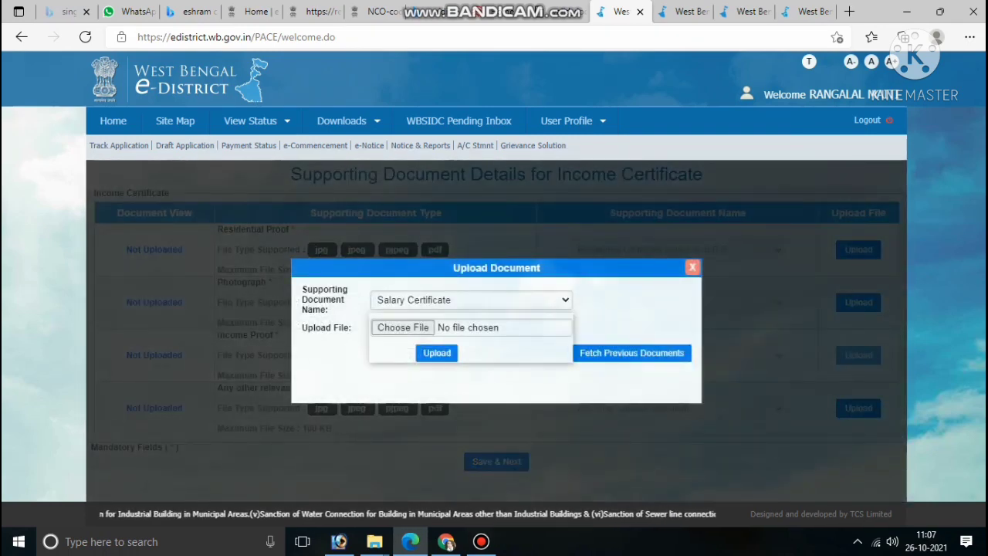
pyautogui.click(471, 299)
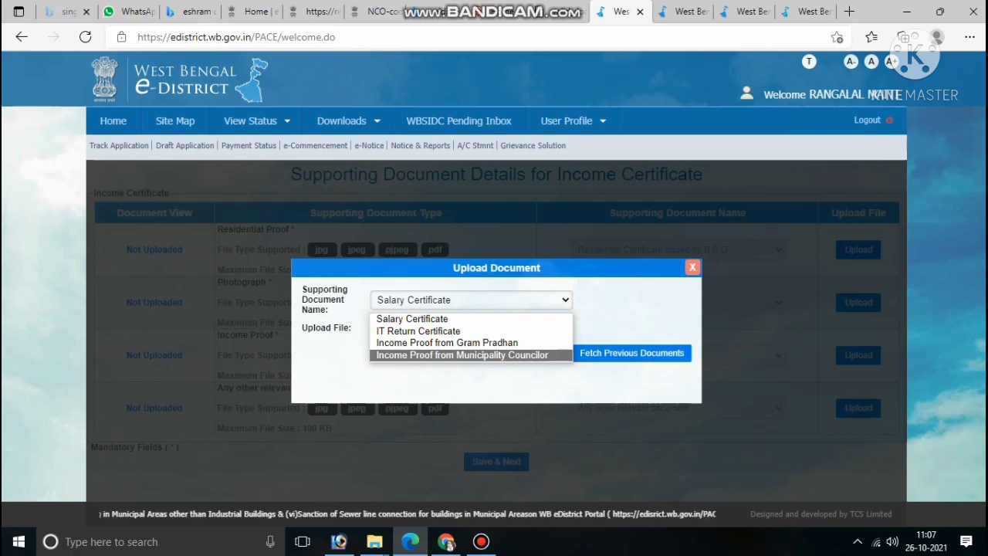
pyautogui.click(446, 342)
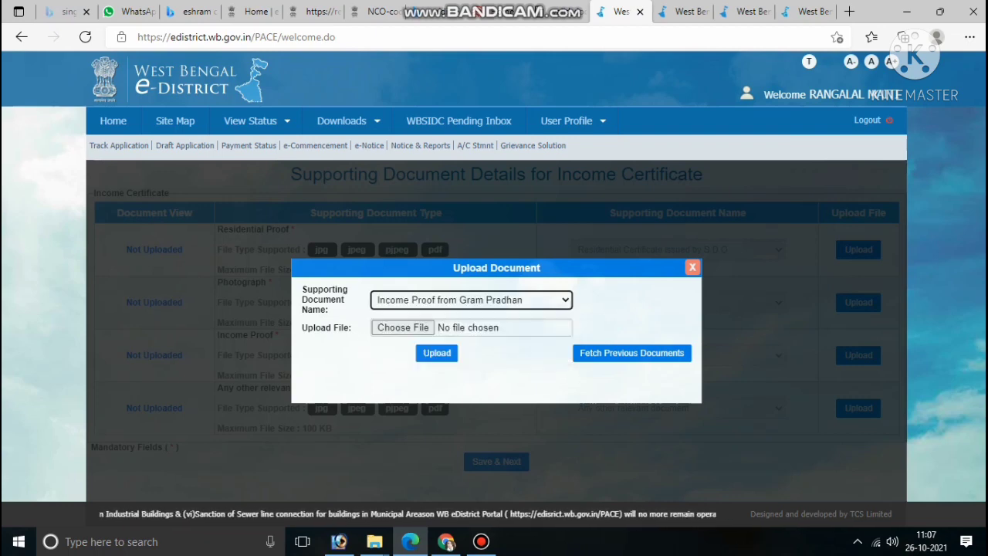
pyautogui.press('Escape')
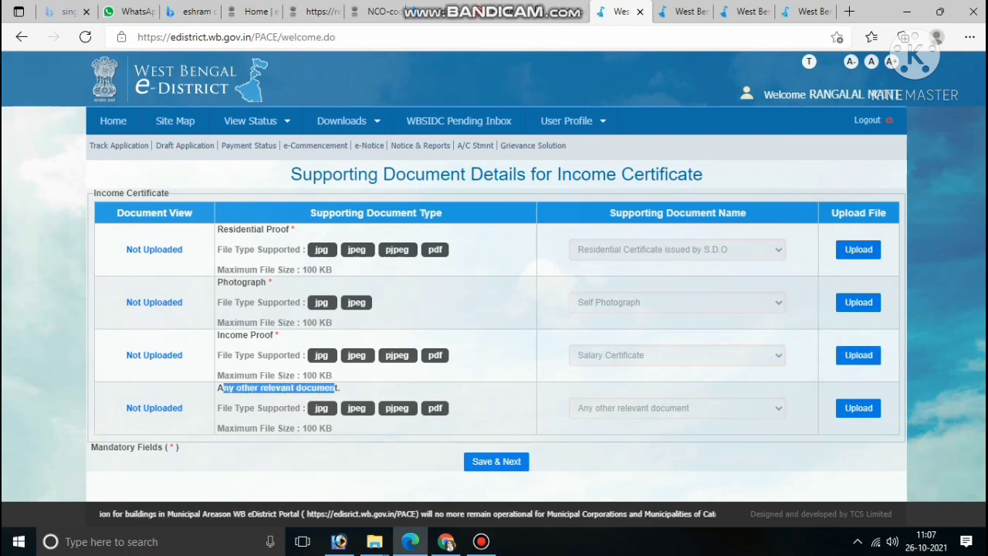
# Select Any other relevant document as the additional supporting document and try to upload it.
pyautogui.click(858, 408)
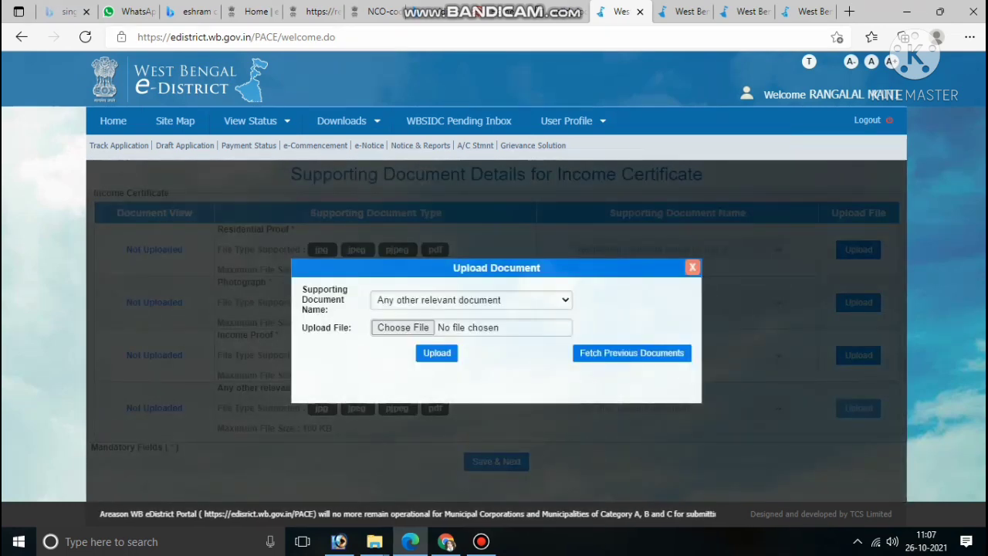
pyautogui.click(471, 299)
pyautogui.click(444, 317)
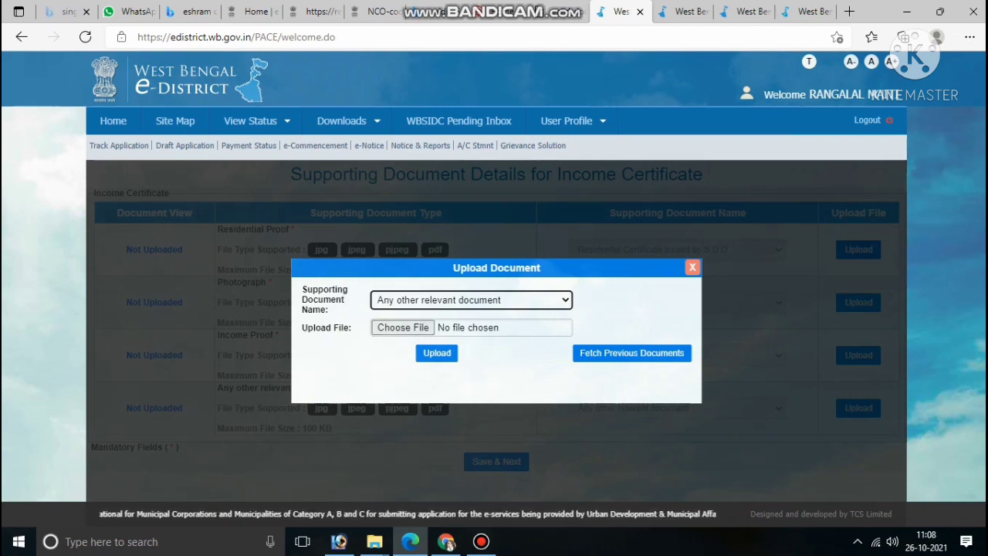
pyautogui.click(437, 353)
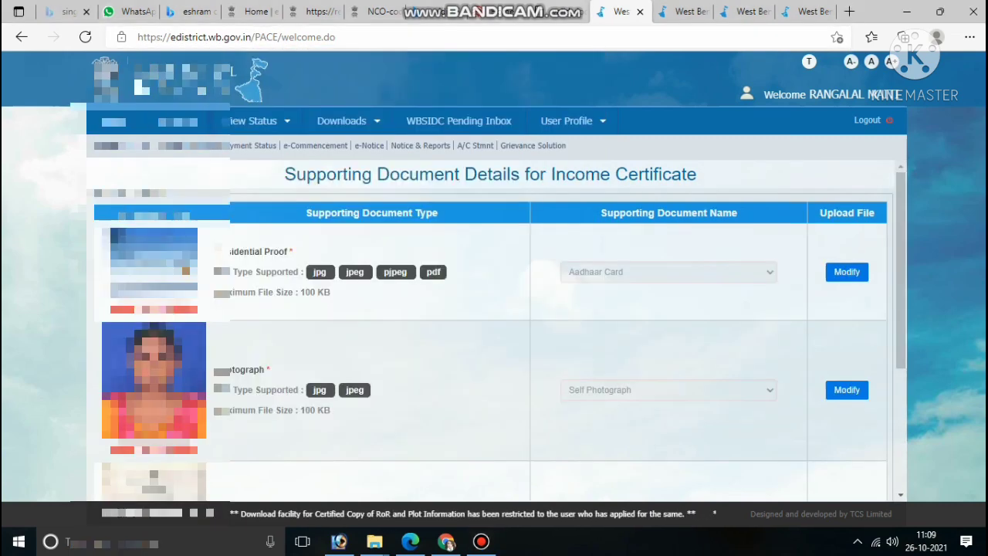
# Review the uploaded supporting documents for the Income Certificate and save them to continue.
pyautogui.scroll(-1, 494, 317)
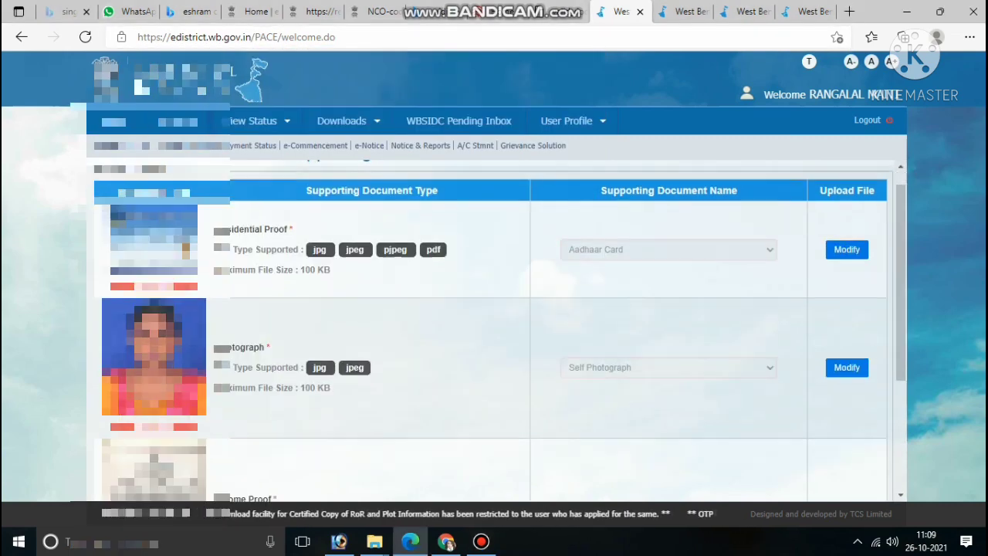
pyautogui.scroll(-3, 494, 324)
pyautogui.click(847, 438)
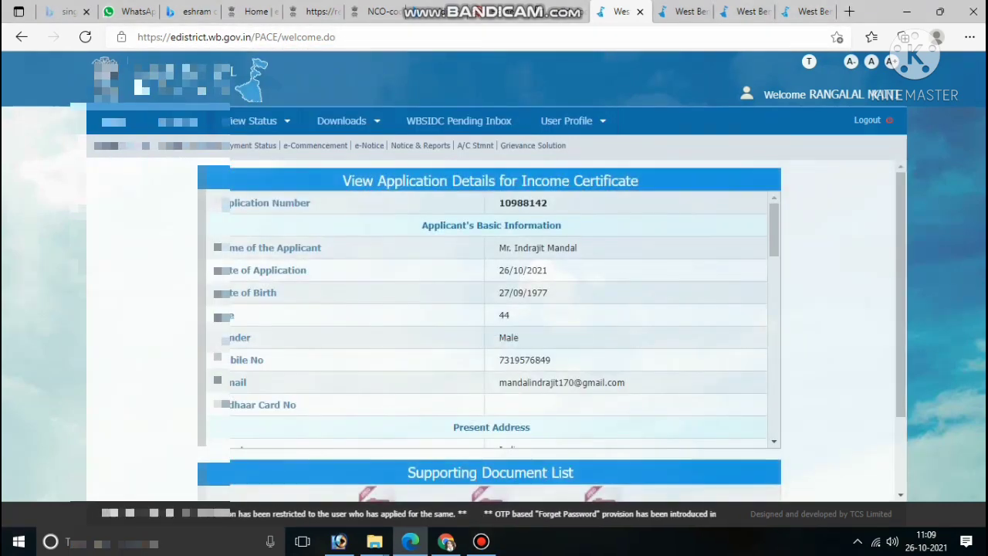
# Review the full application details and supporting document list, and submit the Income Certificate application.
pyautogui.scroll(-10, 490, 316)
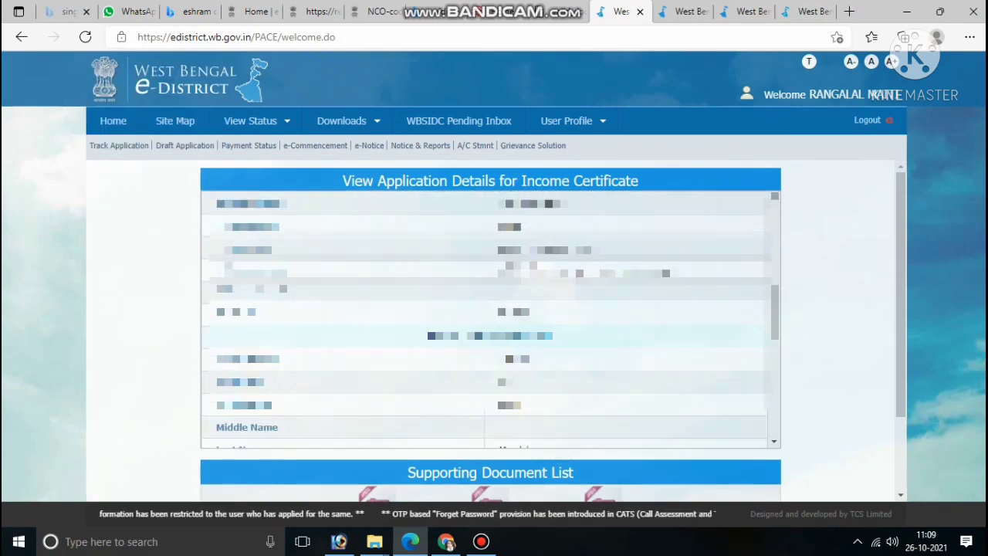
pyautogui.scroll(-5, 491, 317)
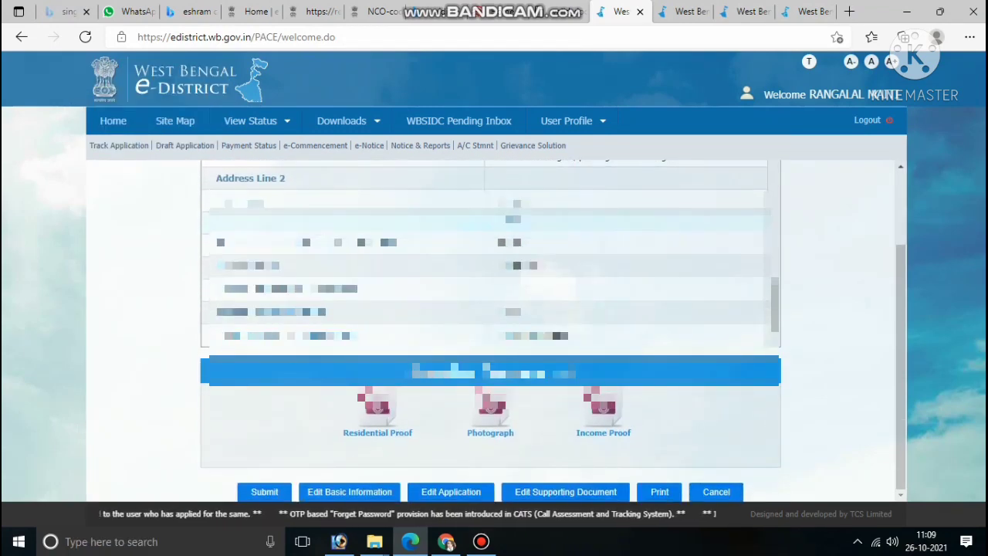
pyautogui.click(264, 492)
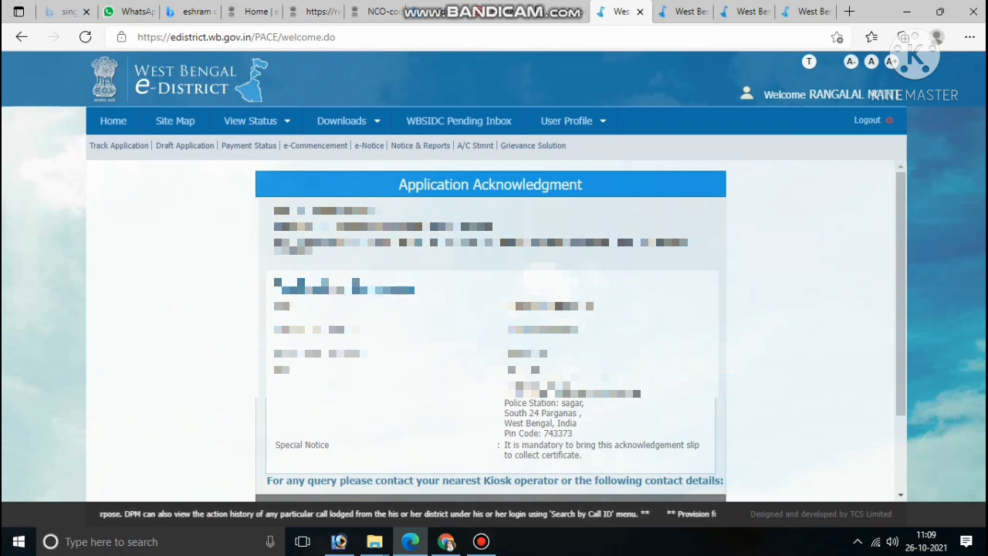
# Examine the Application Acknowledgment, including the application summary, special notice and contact details.
pyautogui.moveTo(507, 306); pyautogui.dragTo(593, 306)
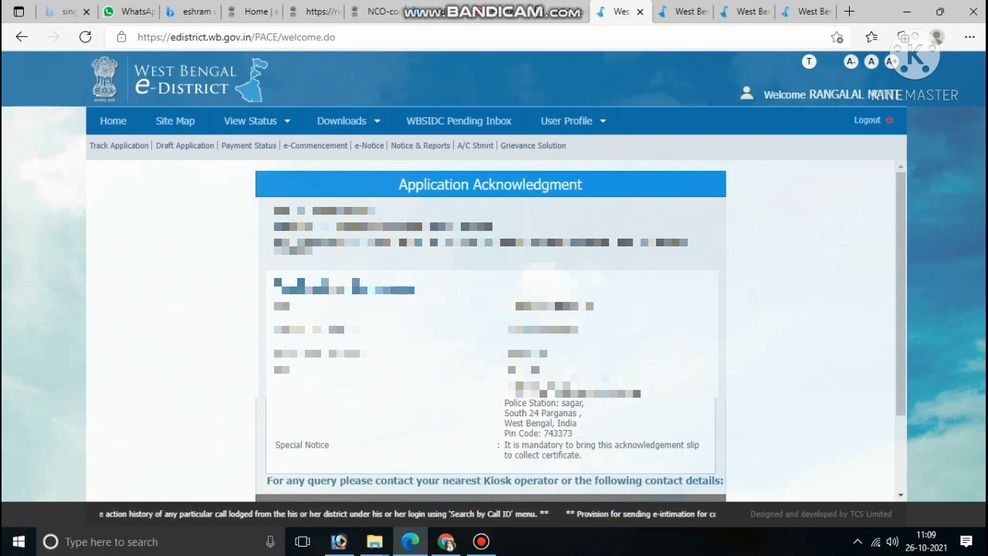
pyautogui.scroll(-5, 491, 332)
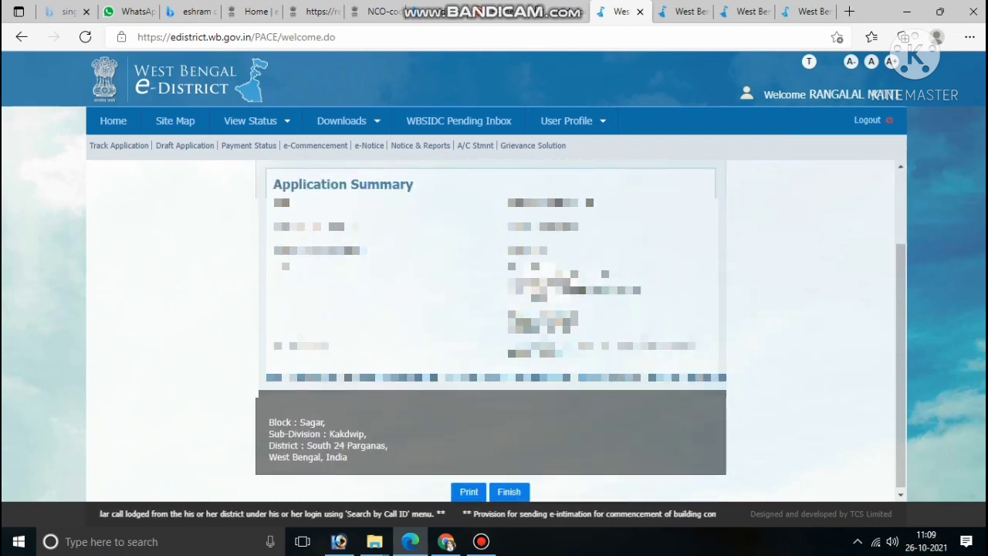
pyautogui.scroll(2, 491, 332)
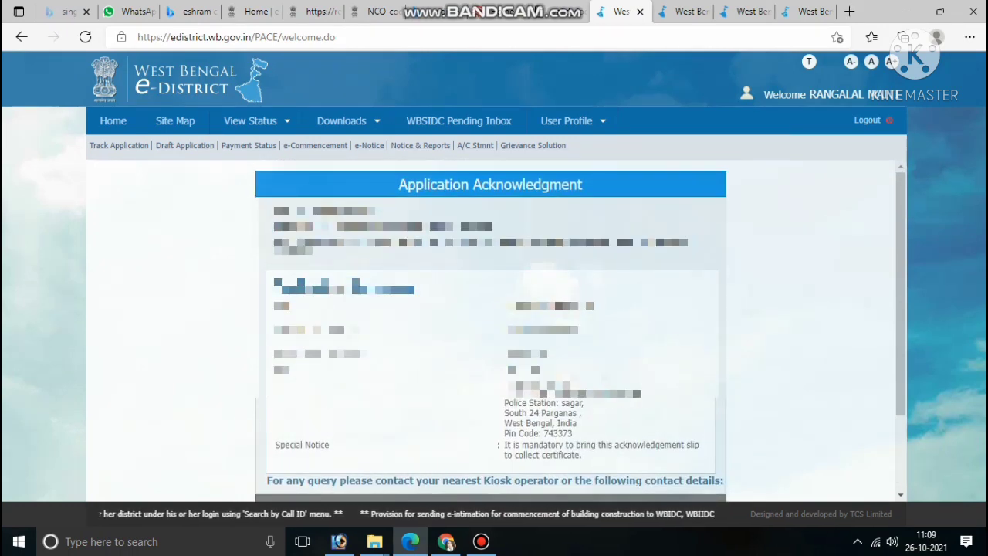
pyautogui.scroll(-5, 491, 332)
pyautogui.scroll(5, 491, 332)
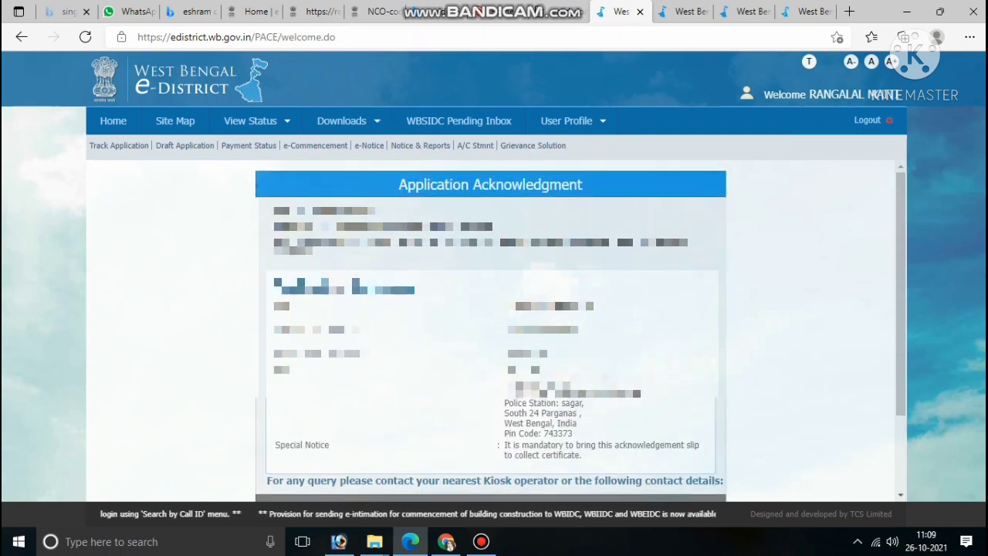